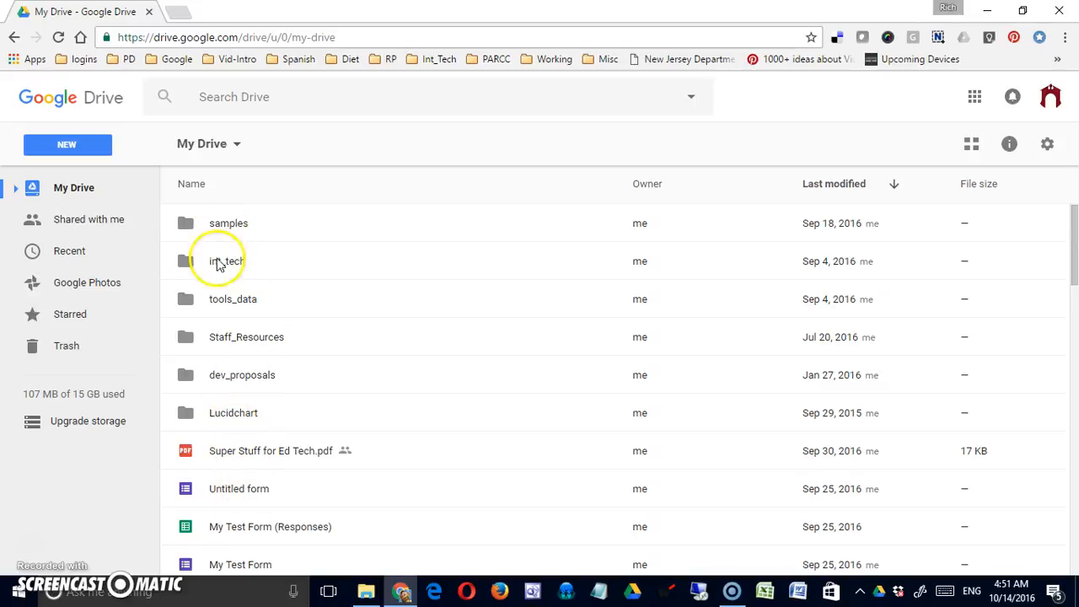
Step: Create a new folder named Test in My Drive
click(64, 141)
click(71, 172)
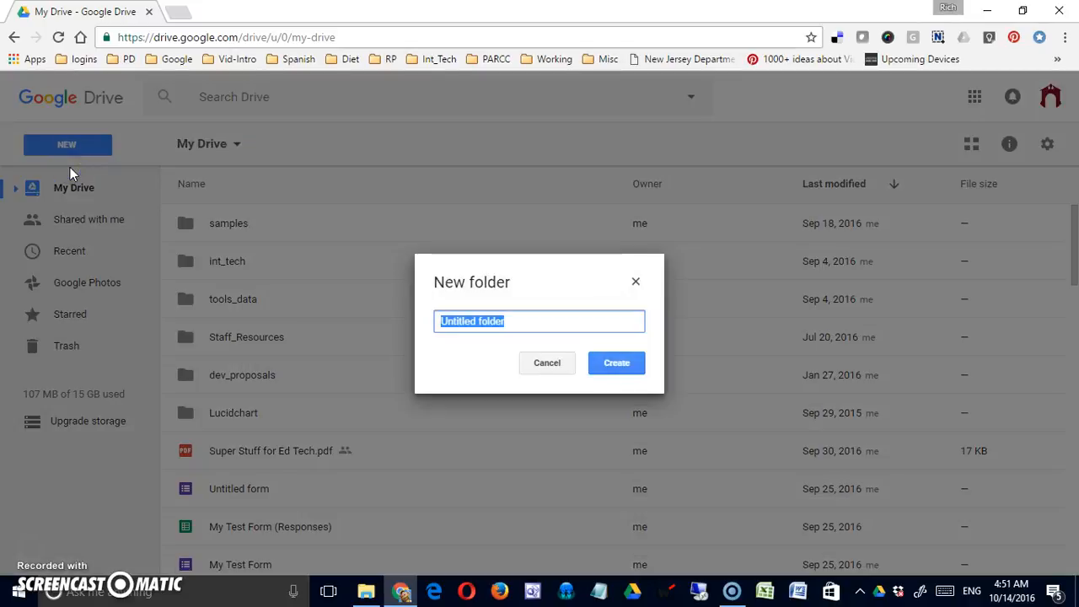
text(Test)
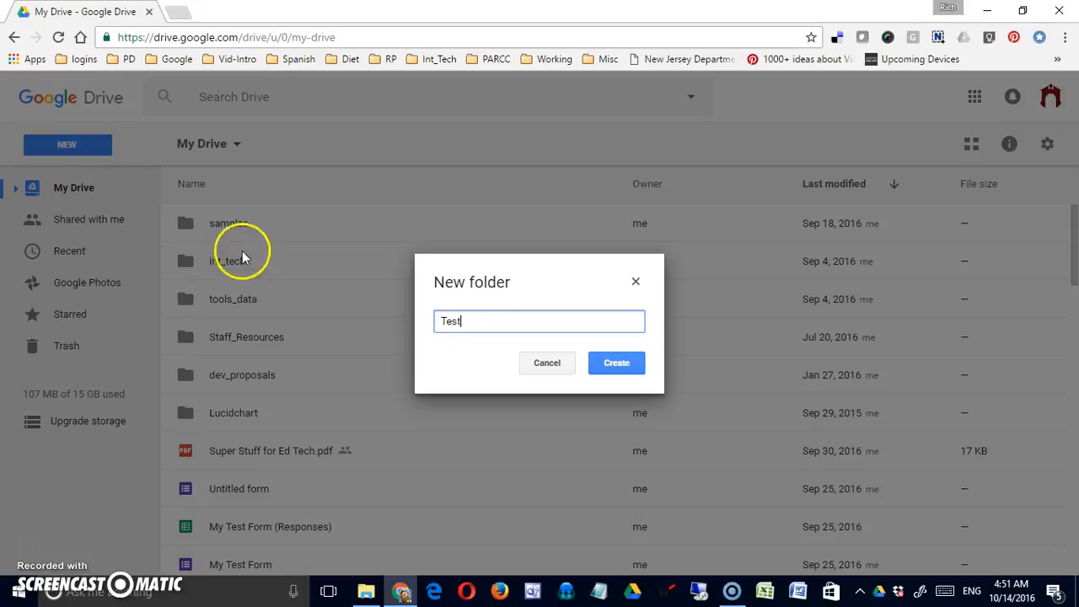
click(602, 371)
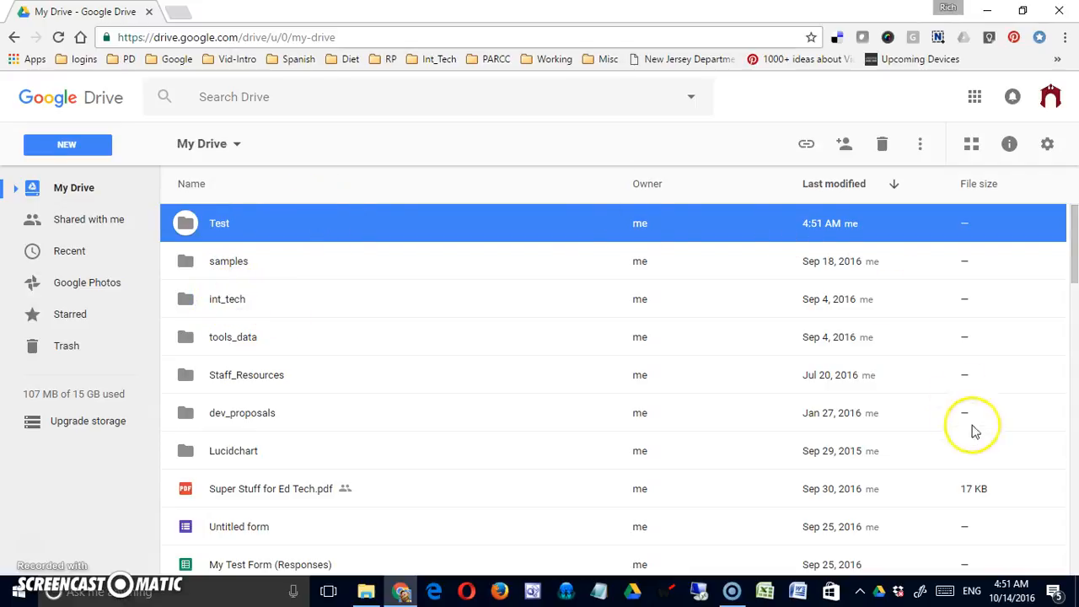
Step: Sort the file list by name in ascending and descending order, and return to sorting by last modified
click(193, 183)
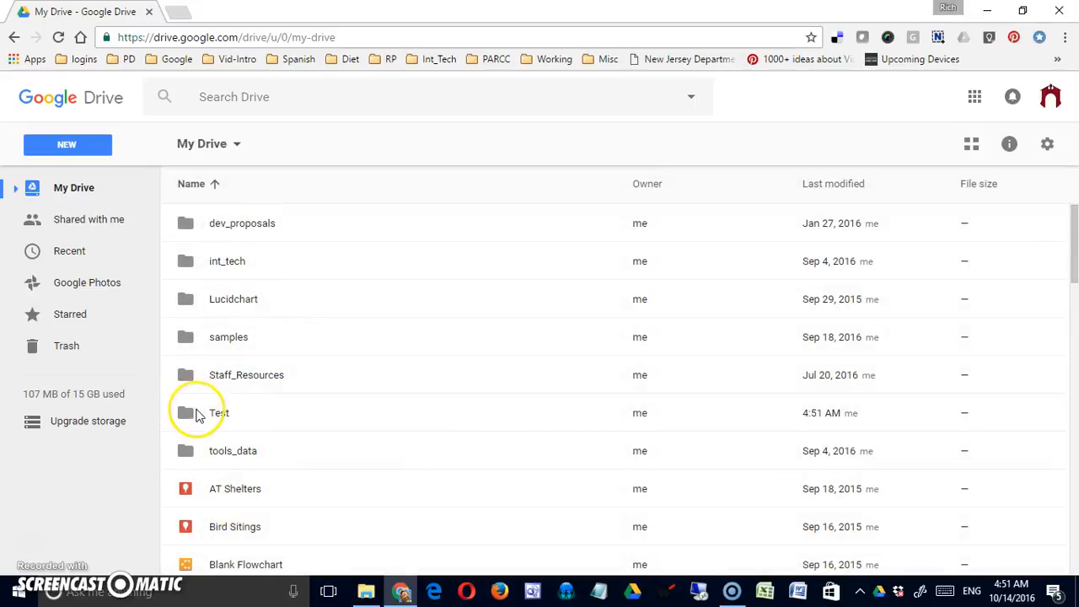
click(203, 184)
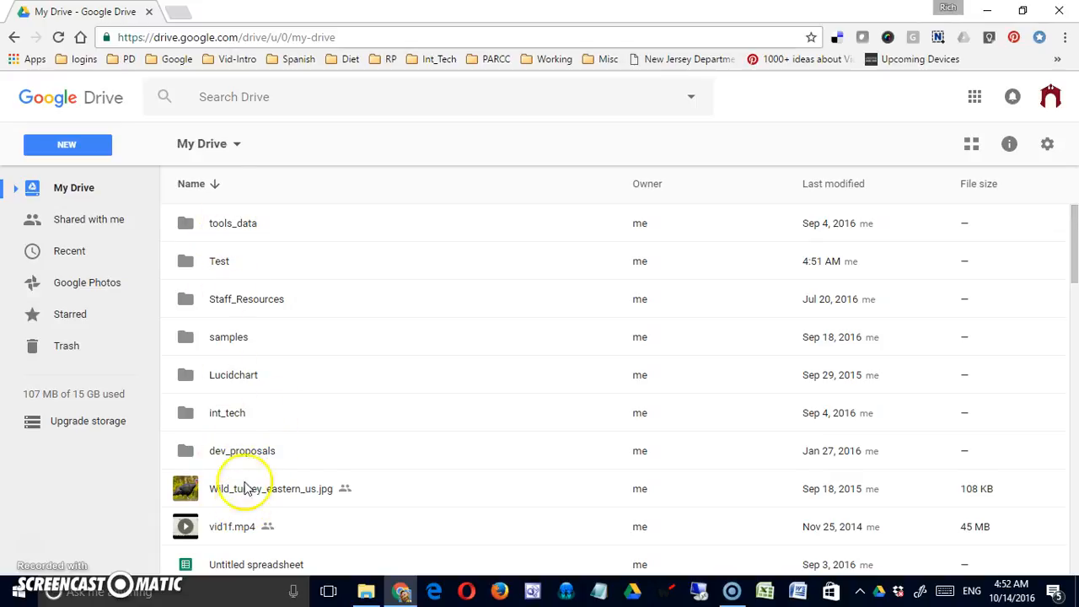
click(202, 184)
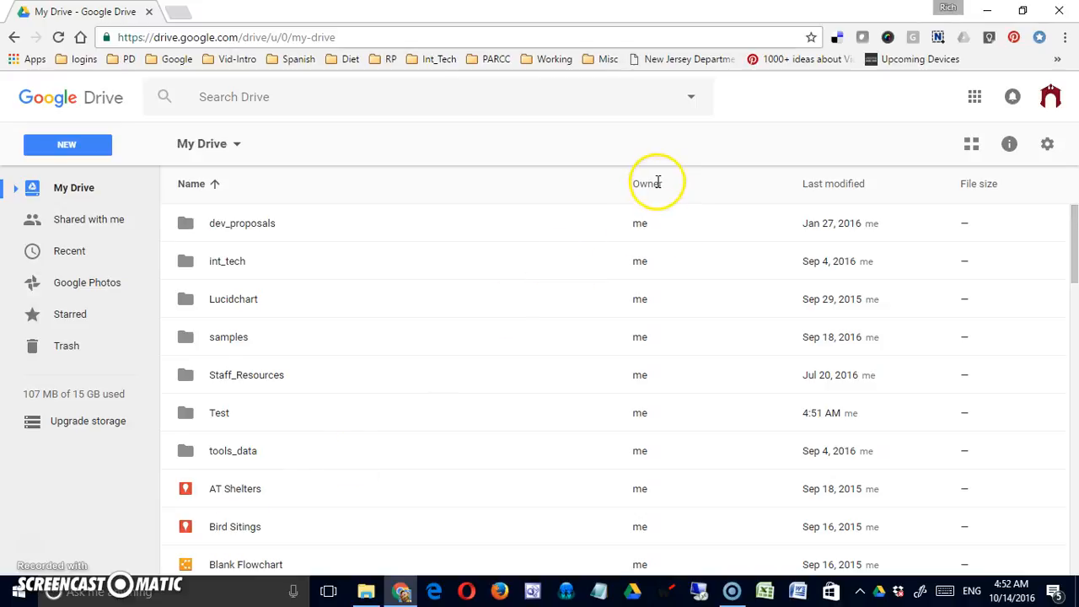
click(870, 185)
click(871, 215)
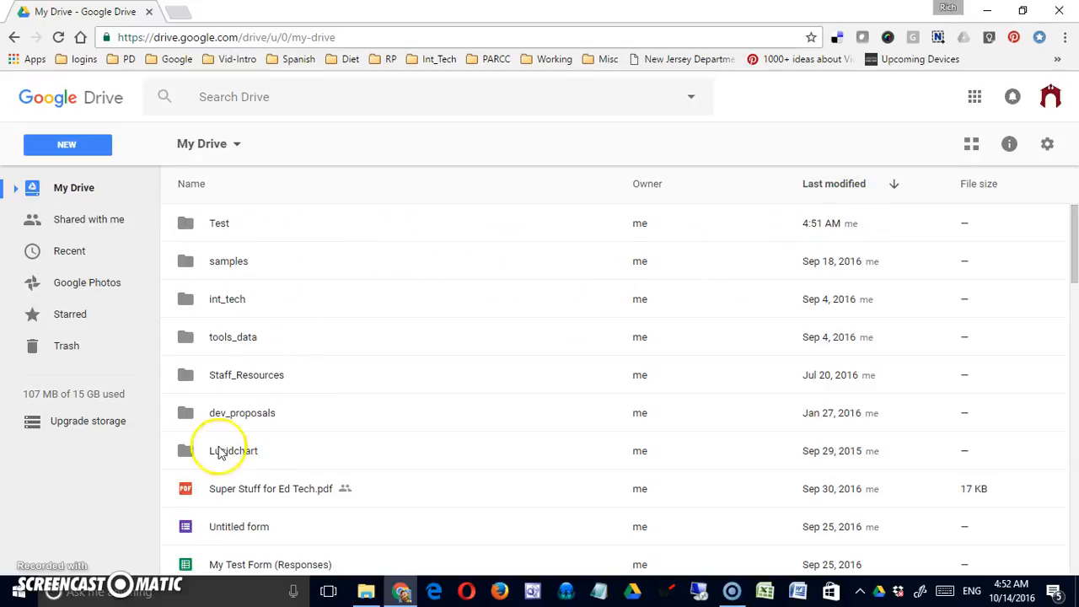
click(212, 225)
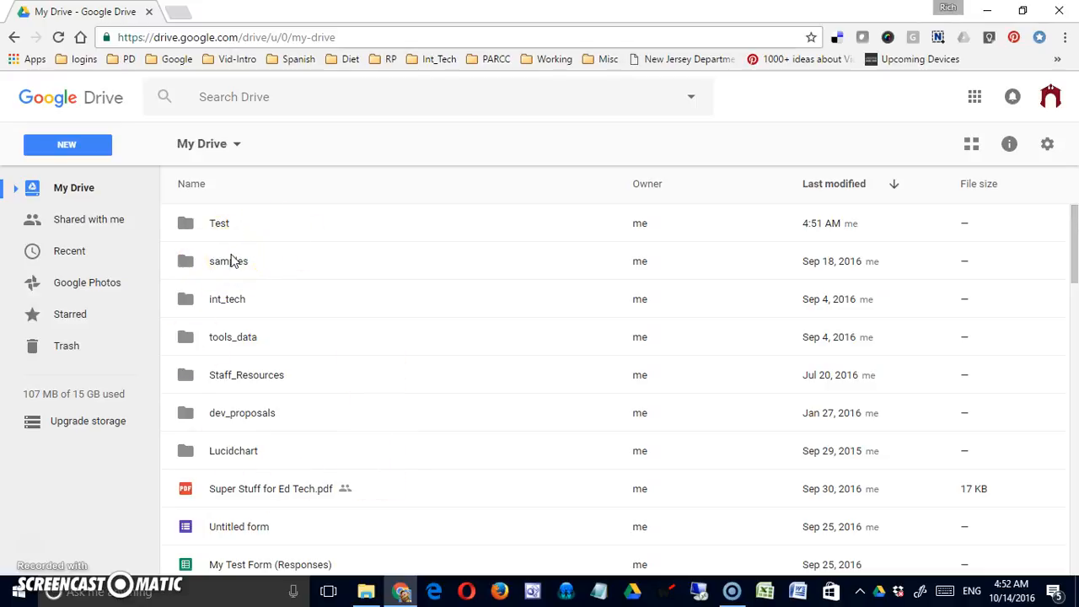
Step: Start moving Super Stuff for Ed Tech.pdf and choose the Test folder in My Drive as its destination
right_click(215, 494)
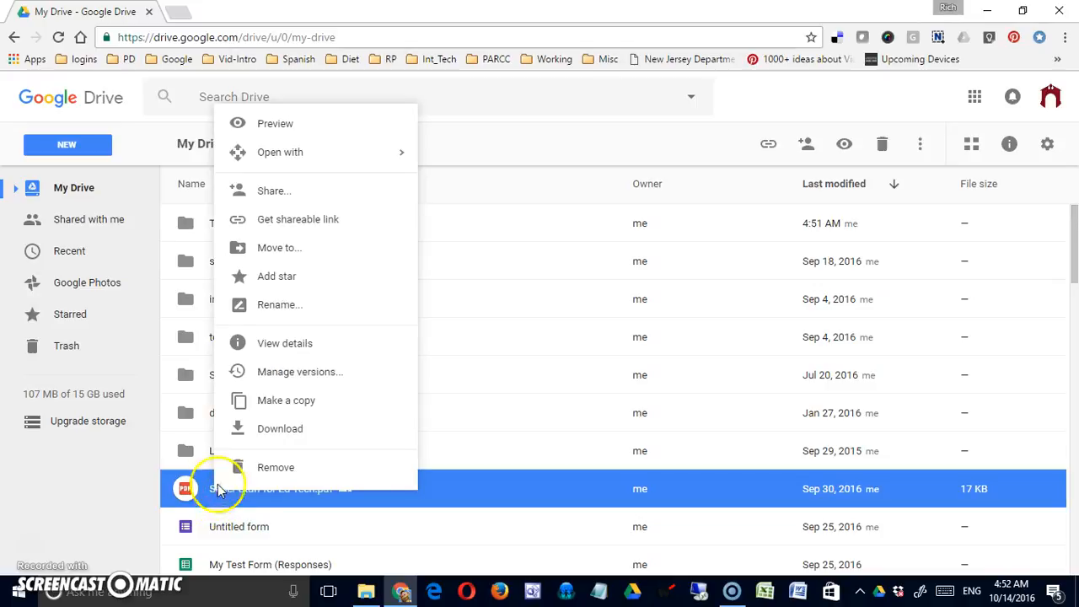
click(321, 248)
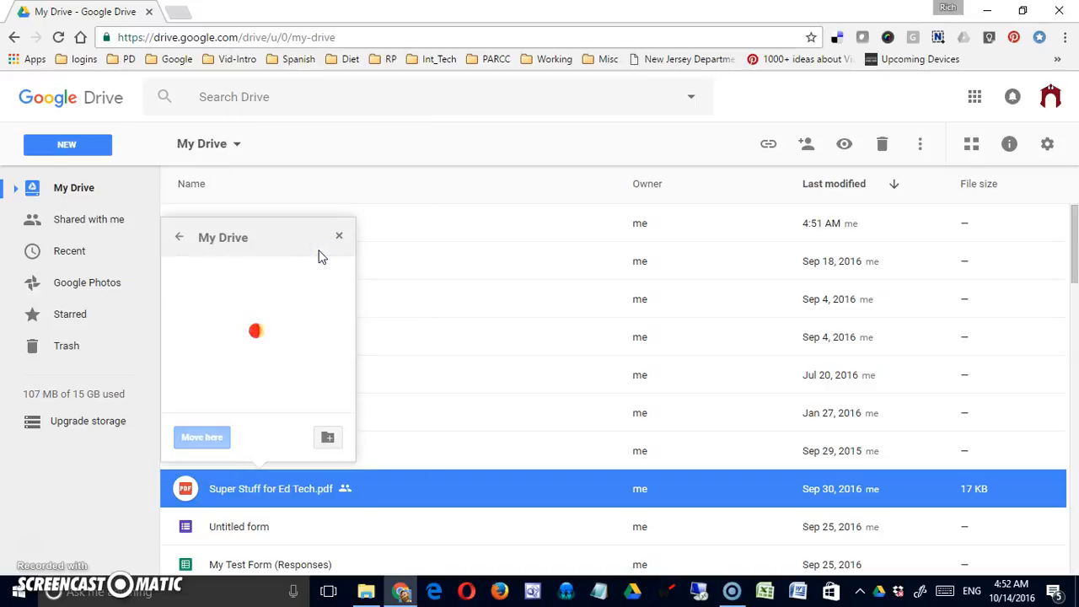
click(181, 242)
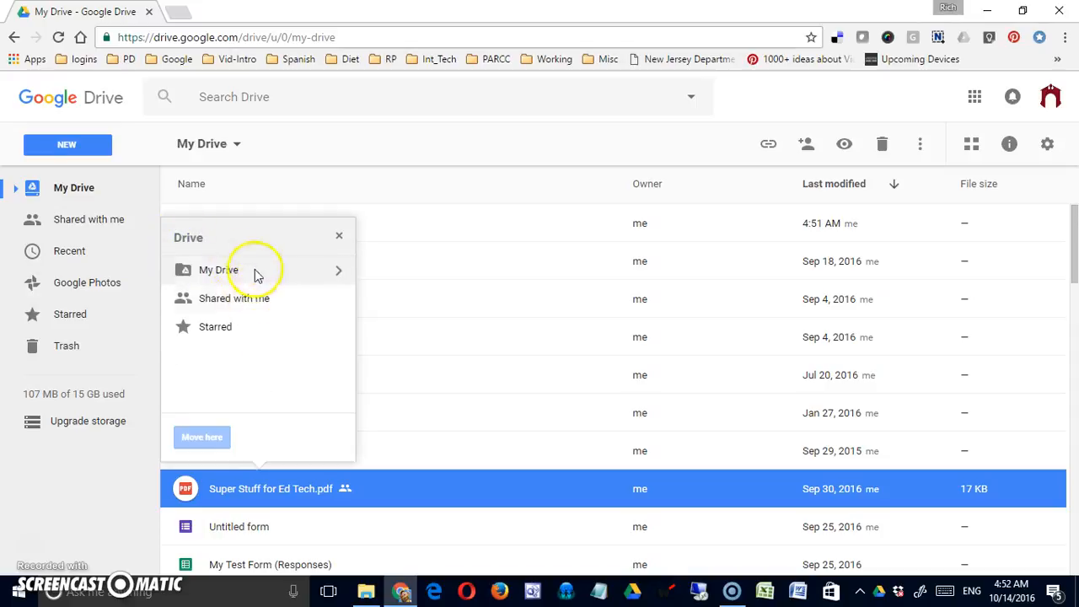
click(338, 271)
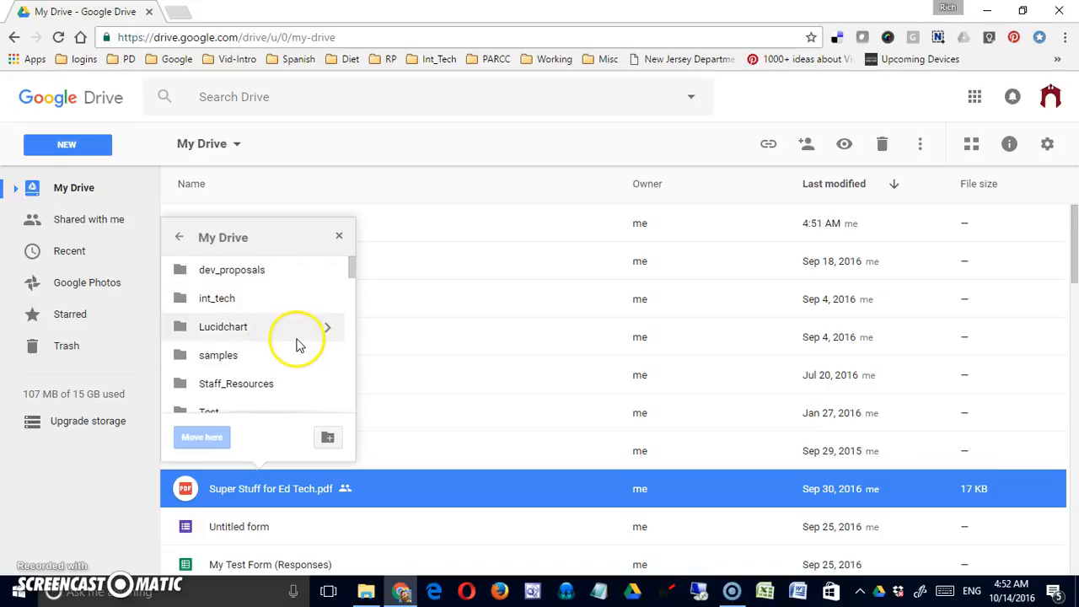
scroll(299, 343, down, 1)
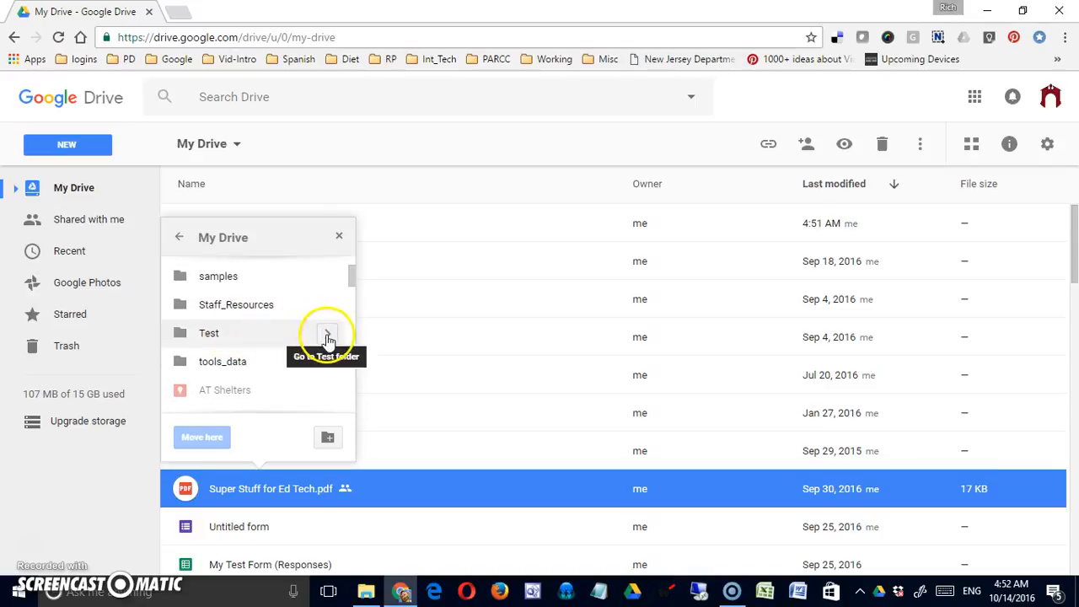
click(328, 334)
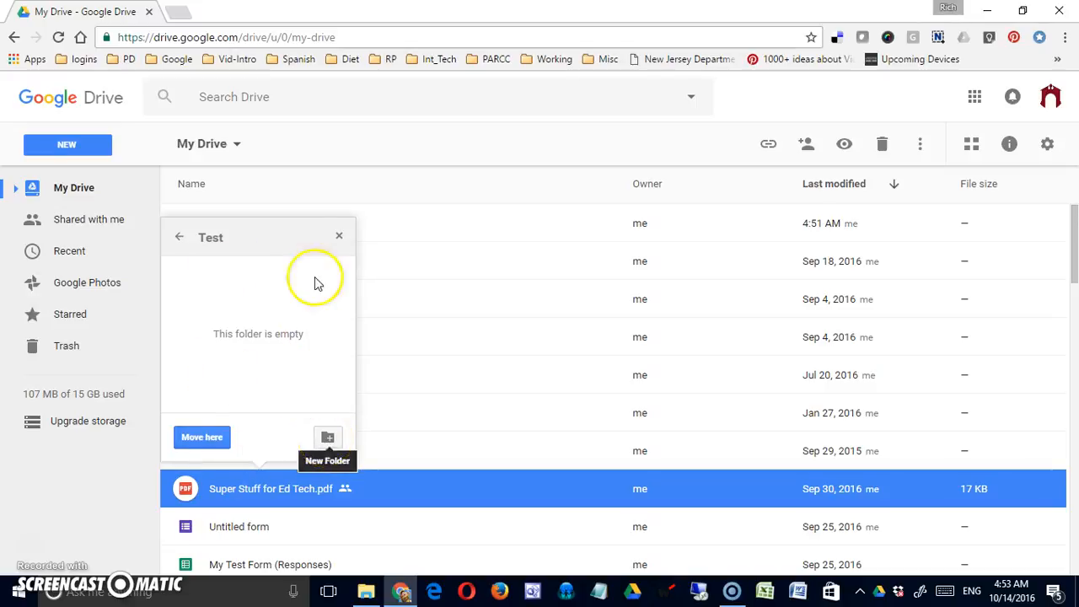
Step: Create a subfolder named "test inside test" within Test and move the PDF into it
click(334, 448)
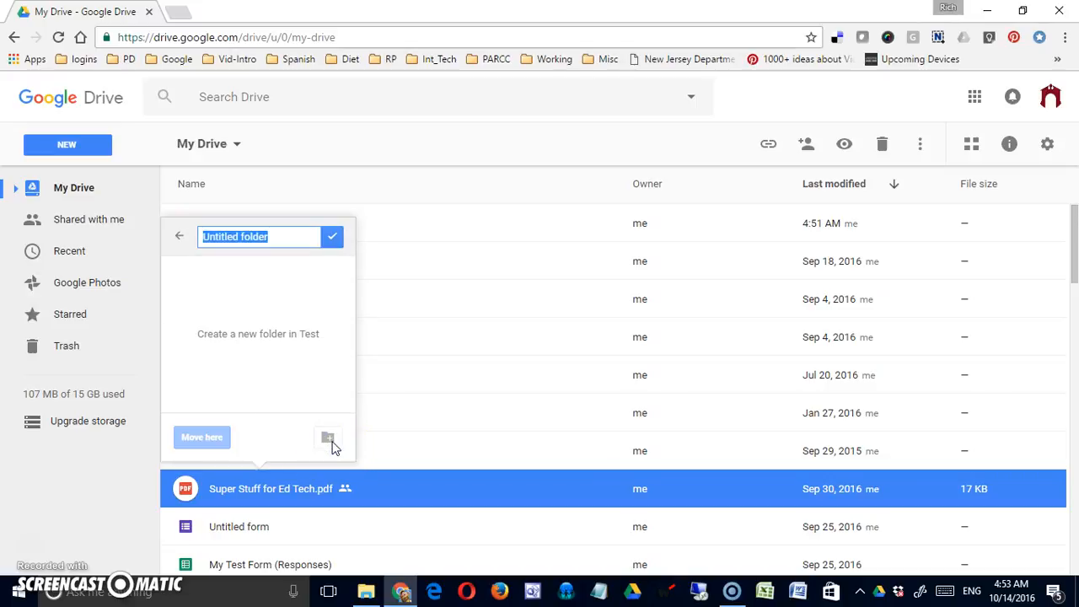
text(test)
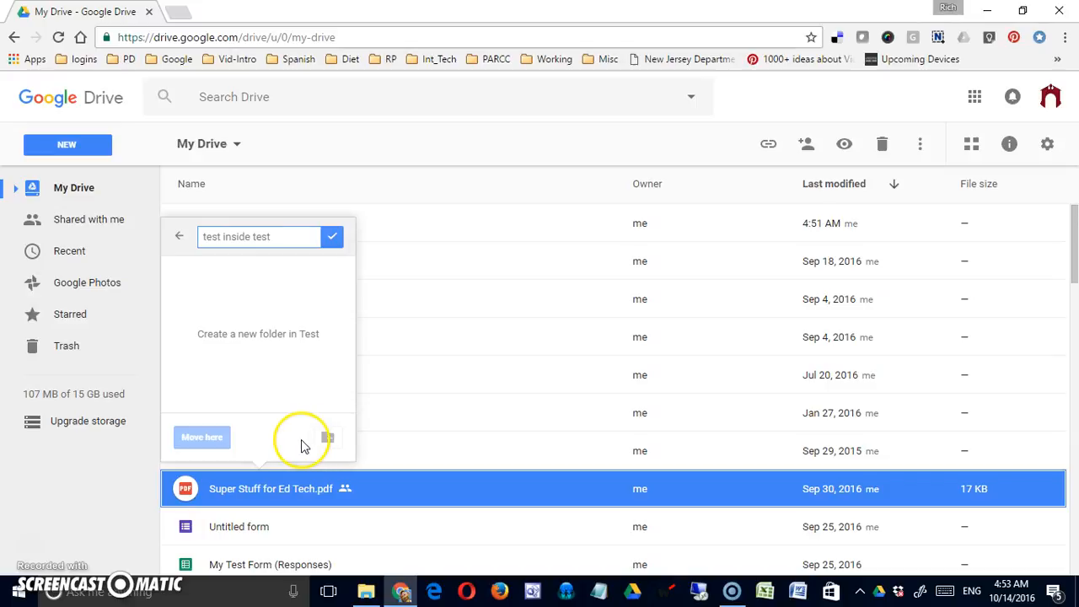
text( inside test)
key(Return)
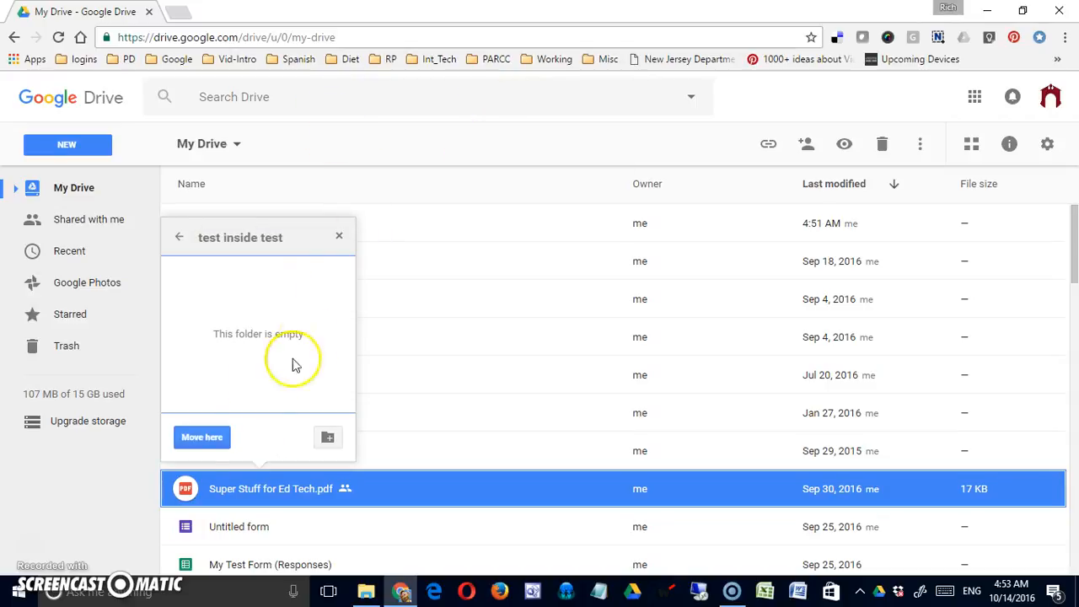
click(196, 436)
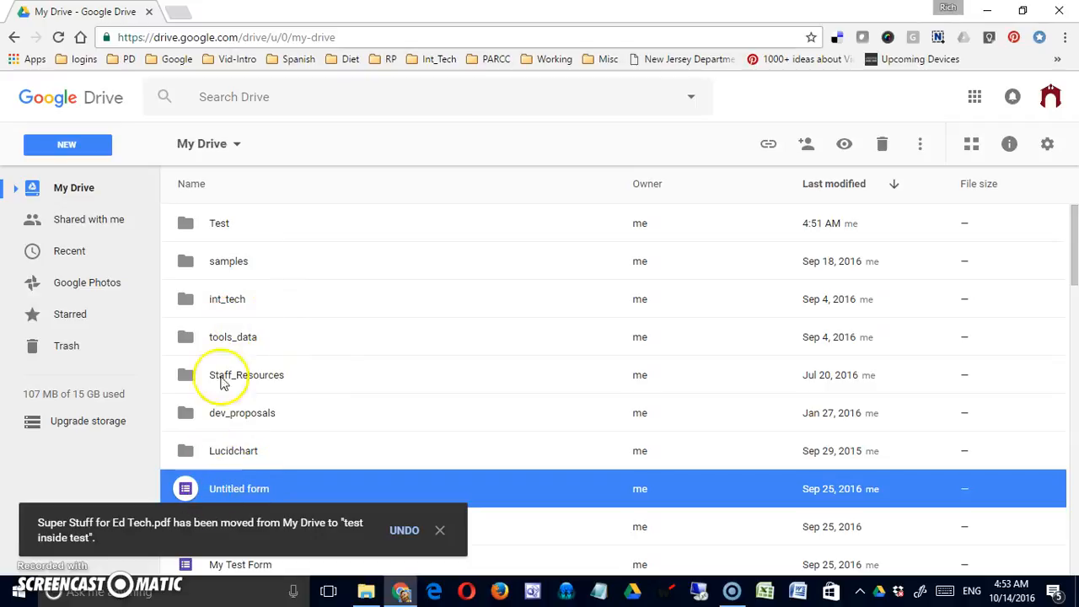
Step: Open the Test folder and its "test inside test" subfolder to check the moved PDF
click(186, 229)
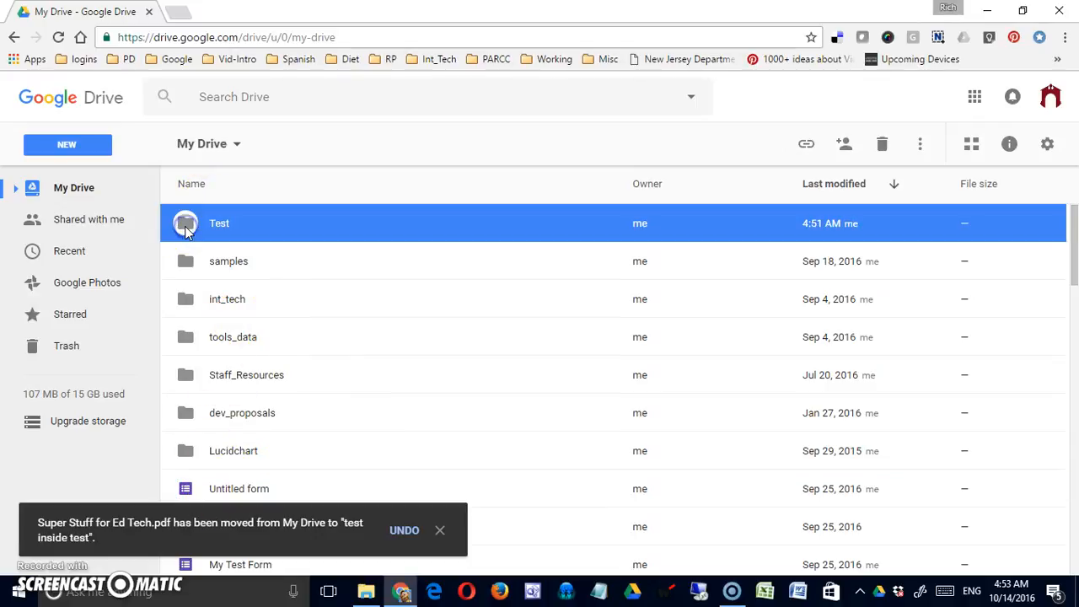
double_click(187, 230)
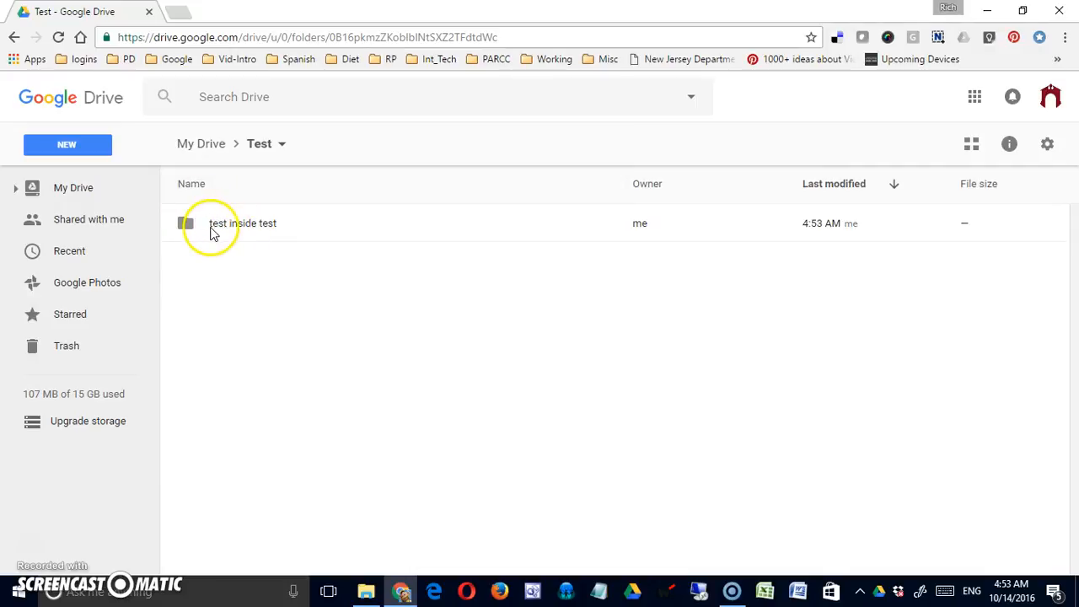
double_click(188, 221)
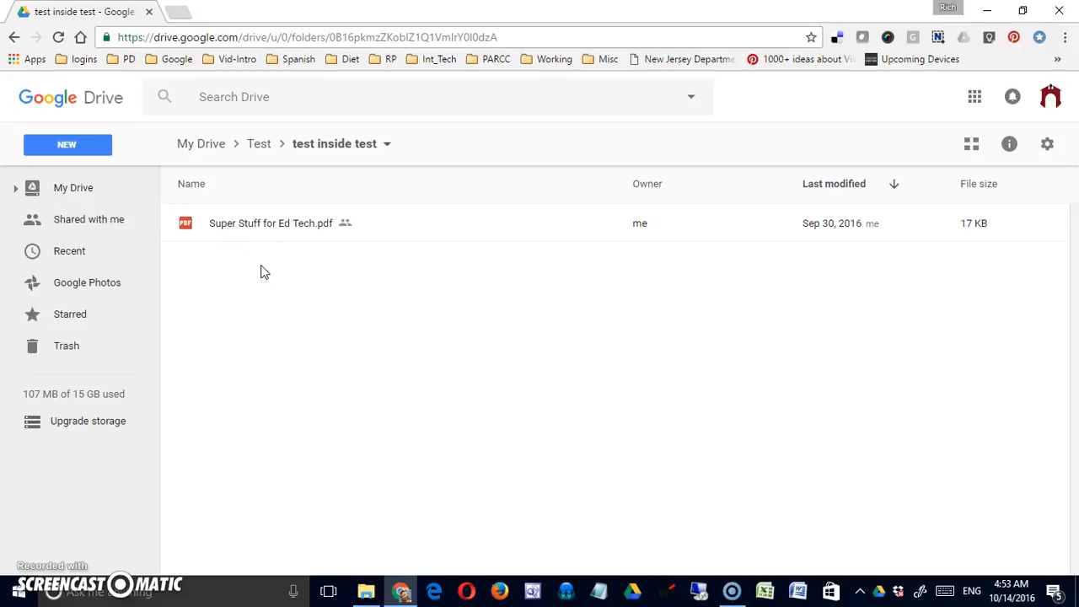
Step: Return to My Drive and move Untitled form into the Test folder
click(217, 145)
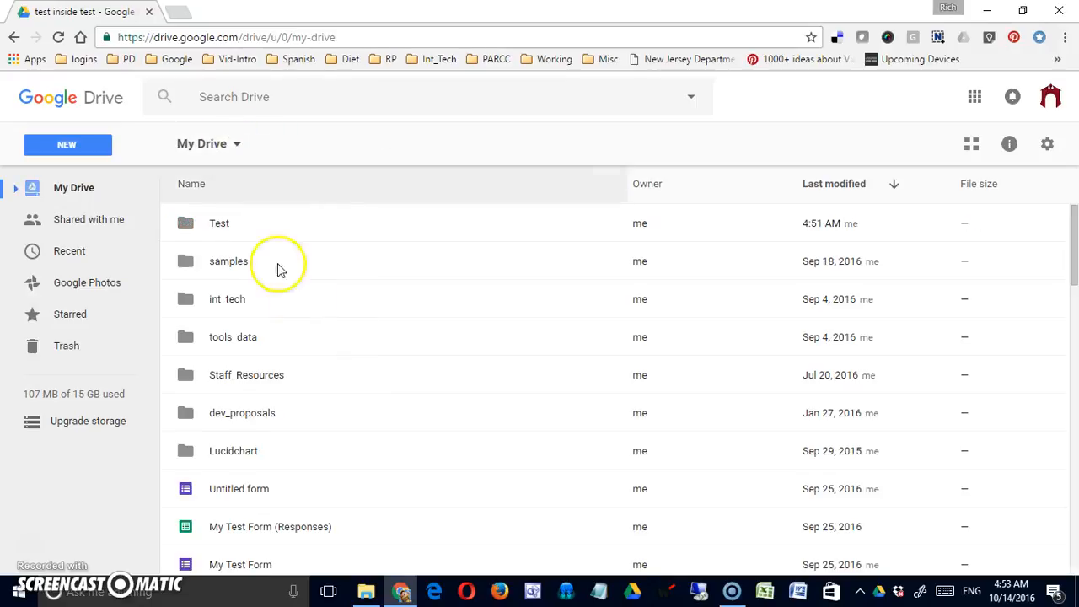
scroll(346, 370, down, 1)
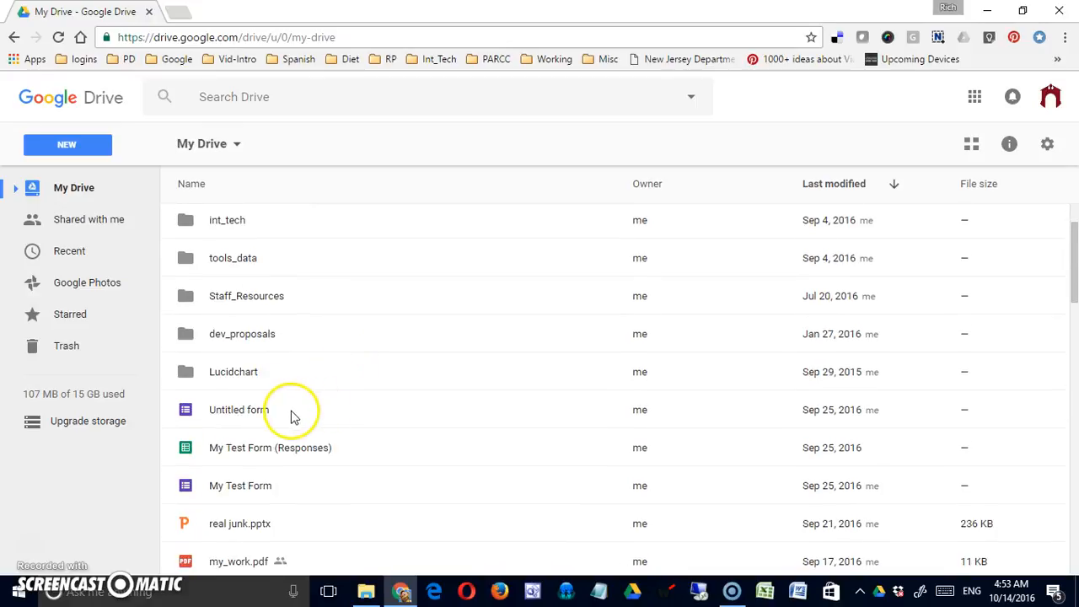
scroll(292, 415, up, 1)
drag(224, 486, 225, 222)
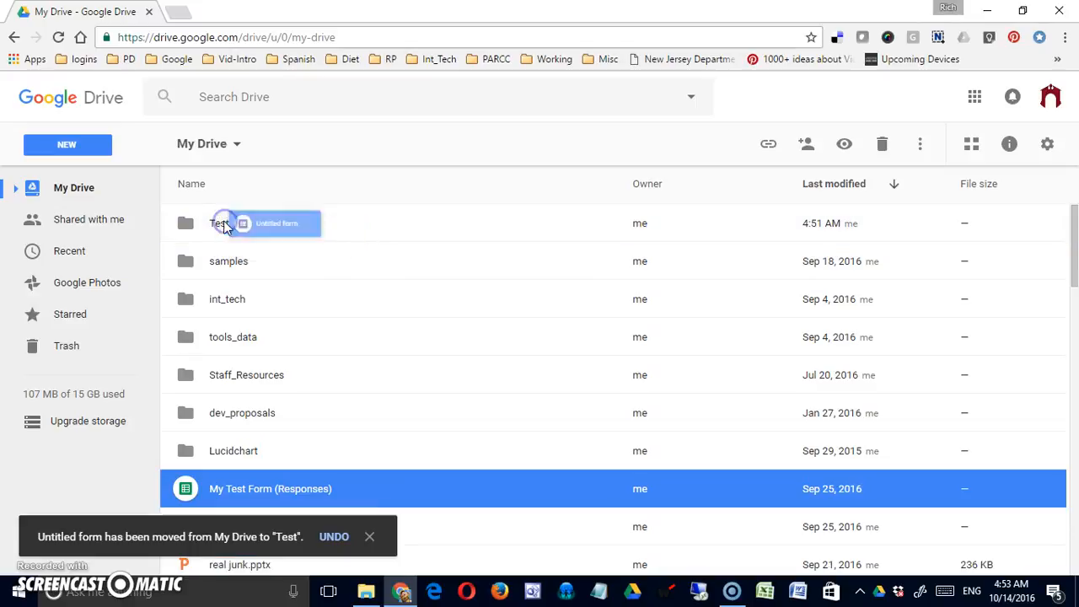
Step: Move Untitled form from the Test folder into the "test inside test" subfolder and open that subfolder
double_click(210, 226)
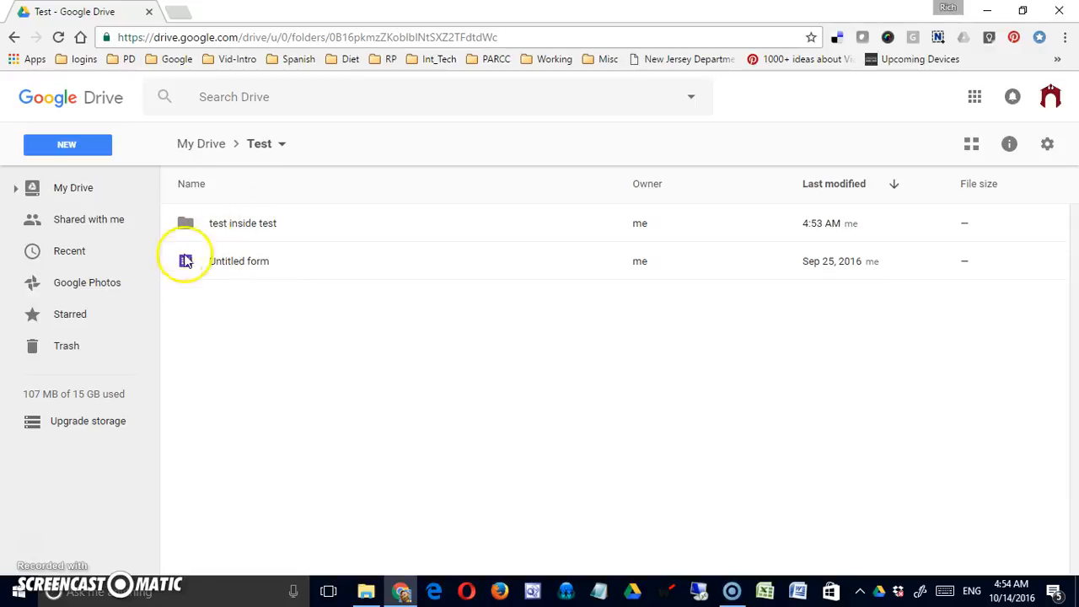
drag(185, 261, 206, 219)
double_click(185, 222)
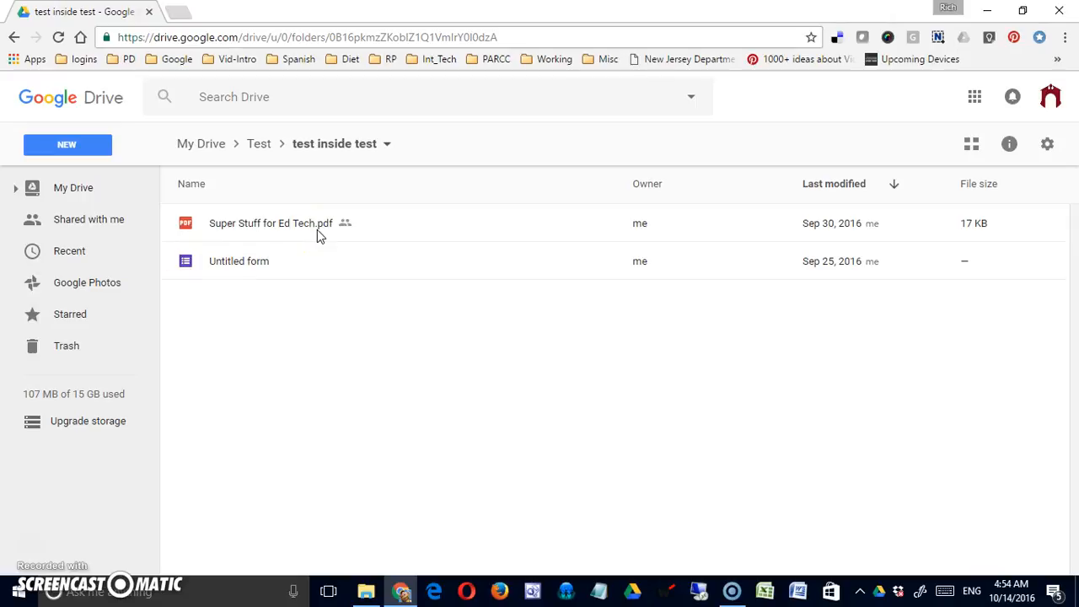
Step: Expand the My Drive folder tree and move Untitled form out of "test inside test" back to My Drive
right_click(225, 260)
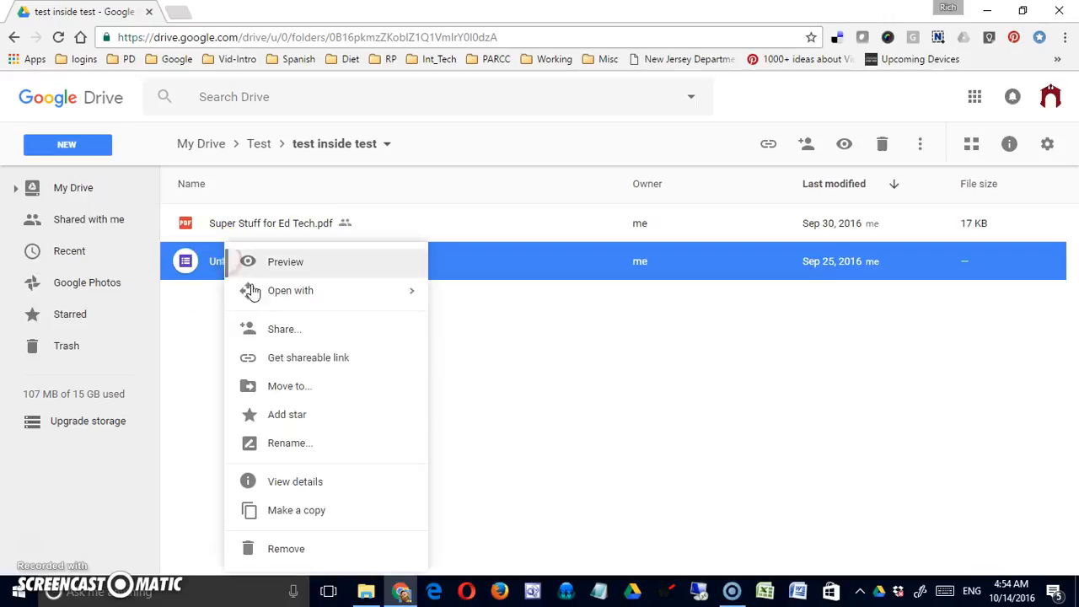
click(194, 344)
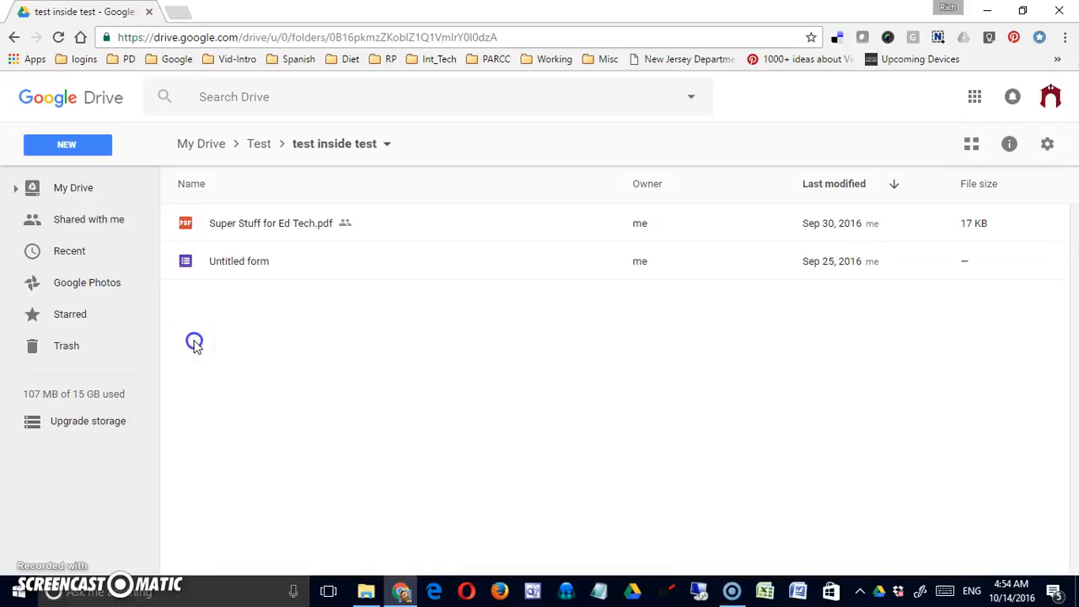
click(16, 193)
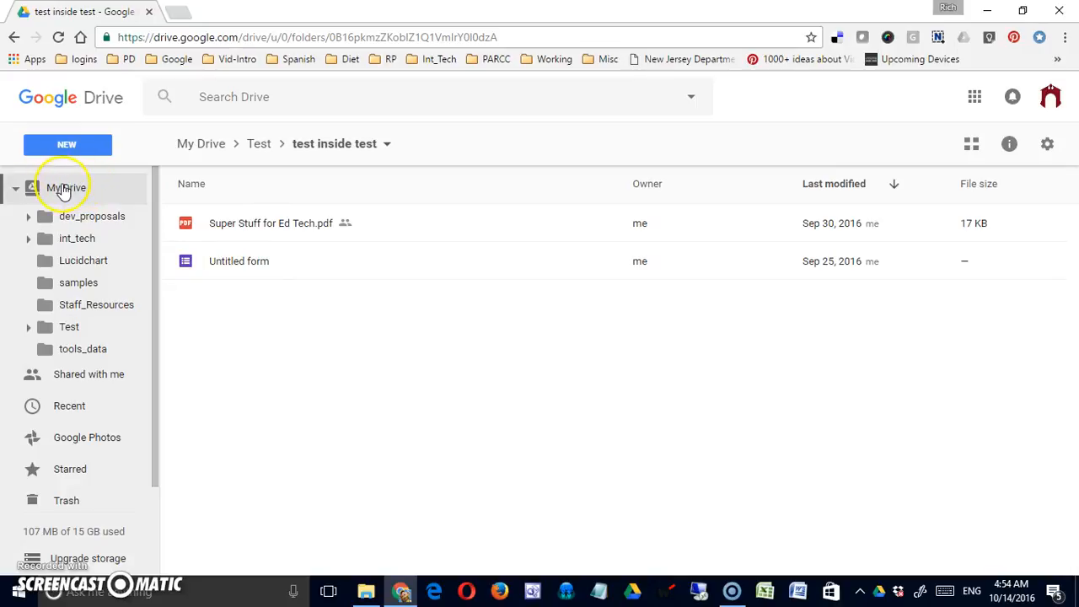
drag(200, 268, 108, 184)
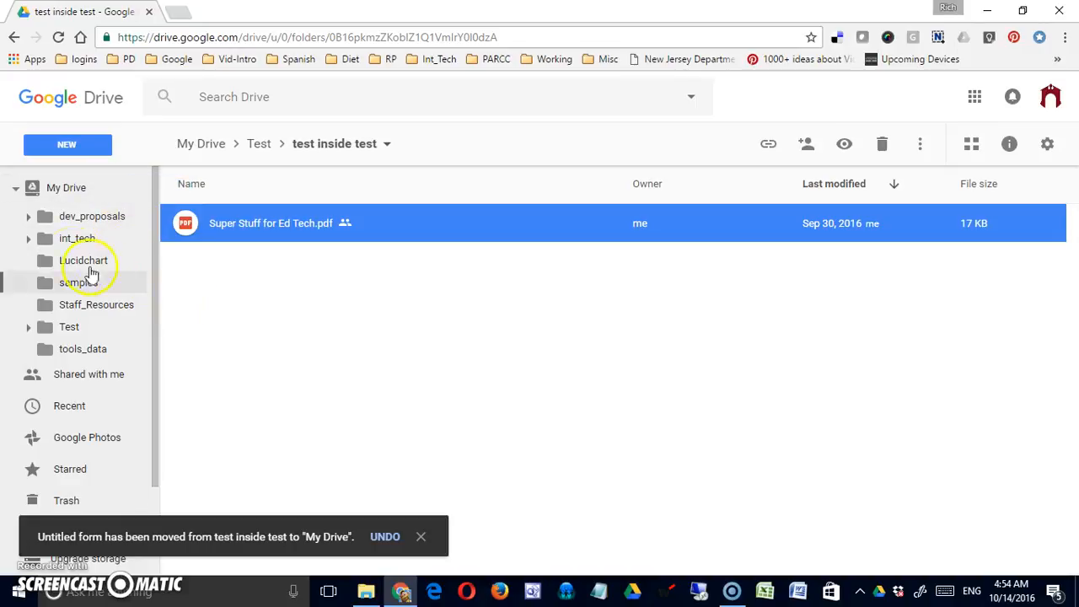
Step: Examine the nested folders of int_tech, dev_proposals and S15CliftonW in the My Drive folder tree
click(29, 240)
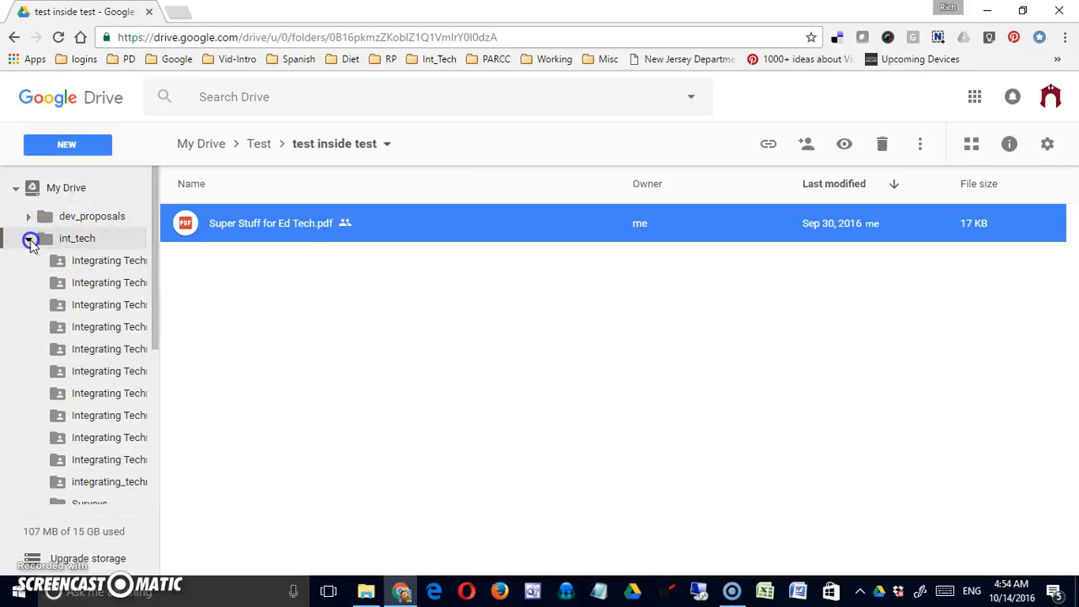
click(28, 240)
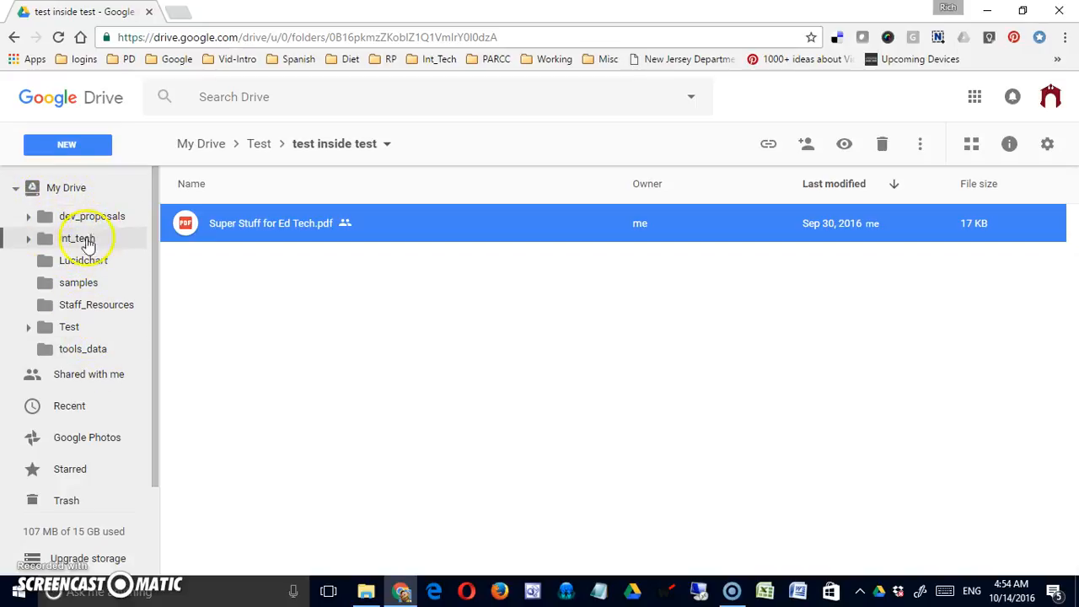
click(30, 218)
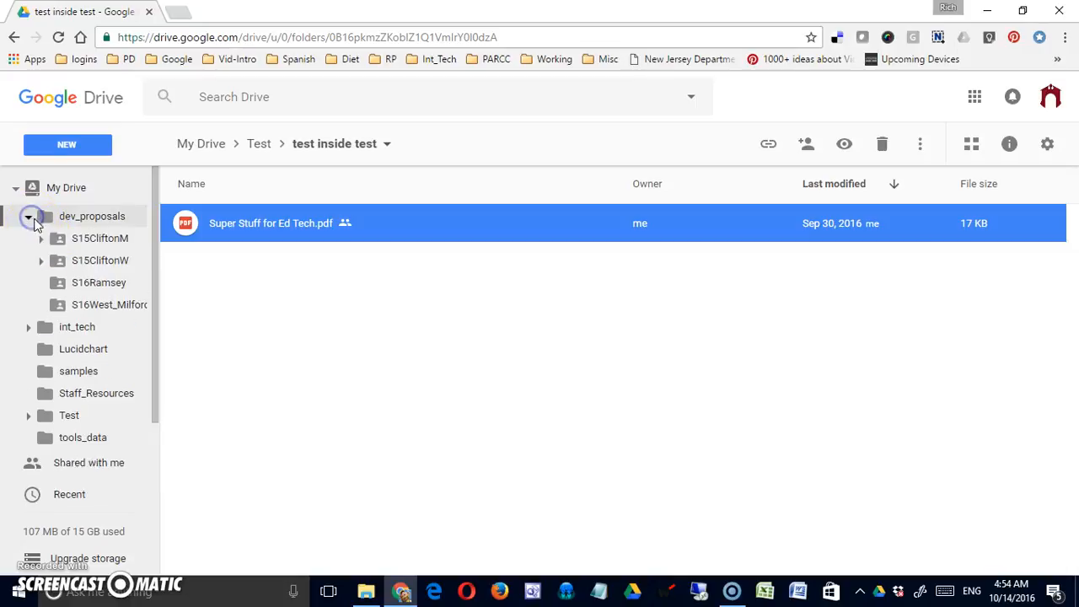
click(43, 262)
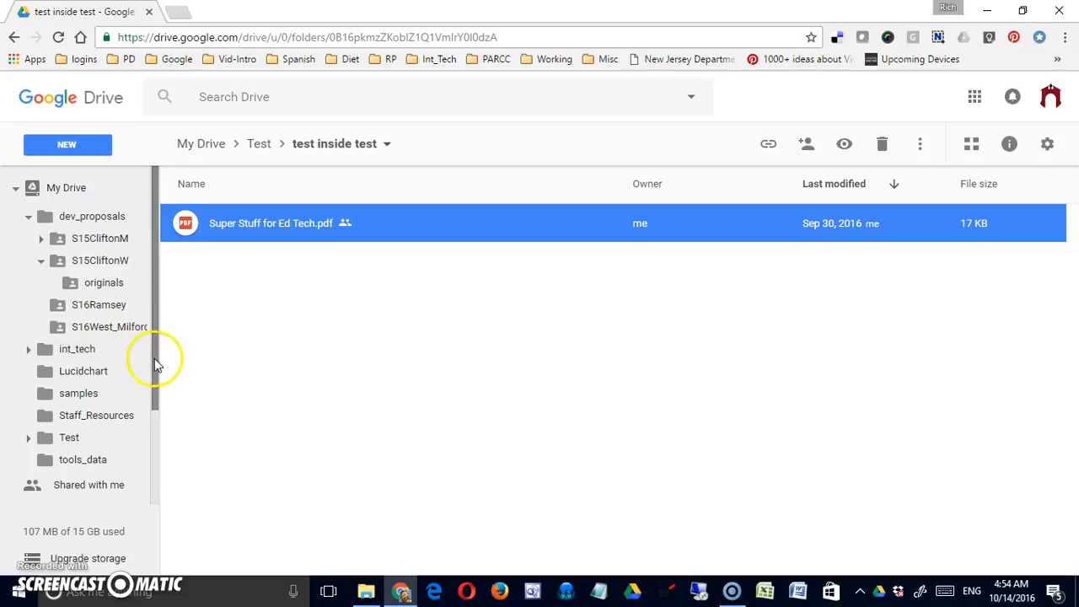
drag(154, 357, 151, 441)
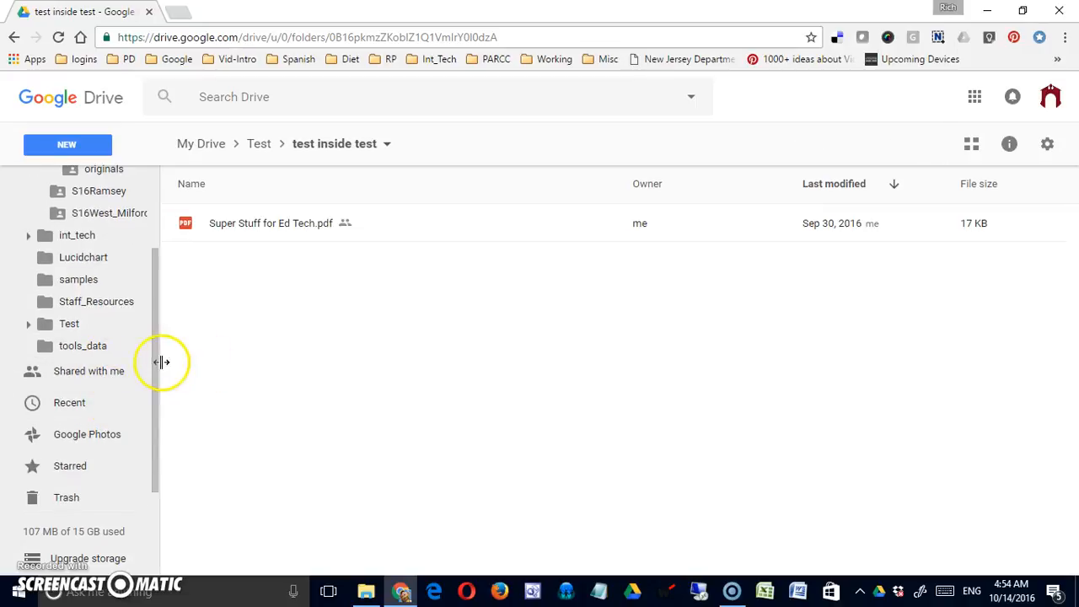
Step: Return to My Drive and collapse the dev_proposals folder in the folder tree
drag(156, 367, 154, 250)
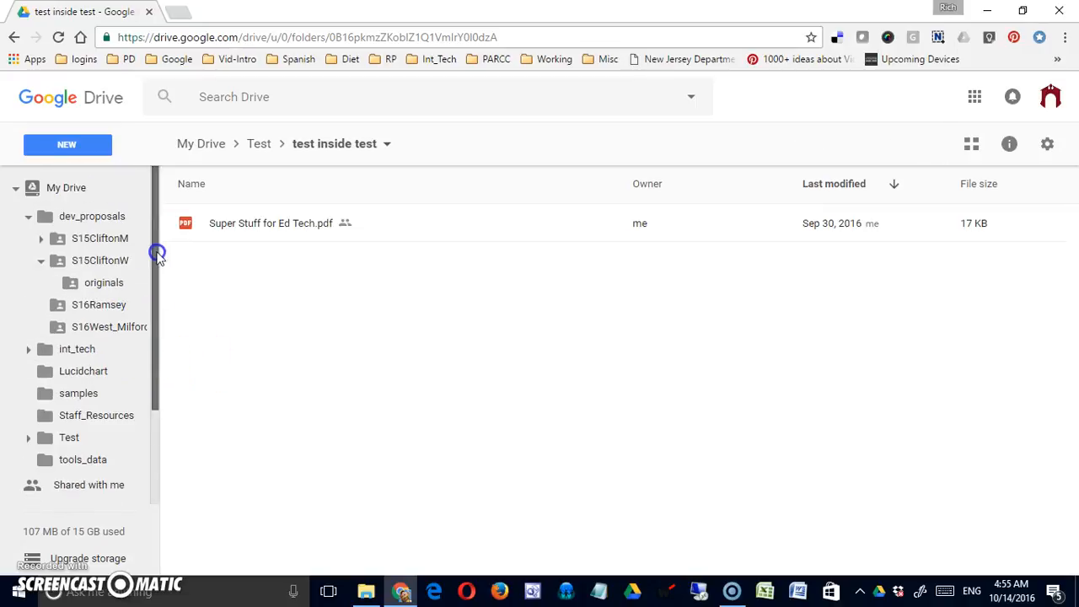
click(82, 190)
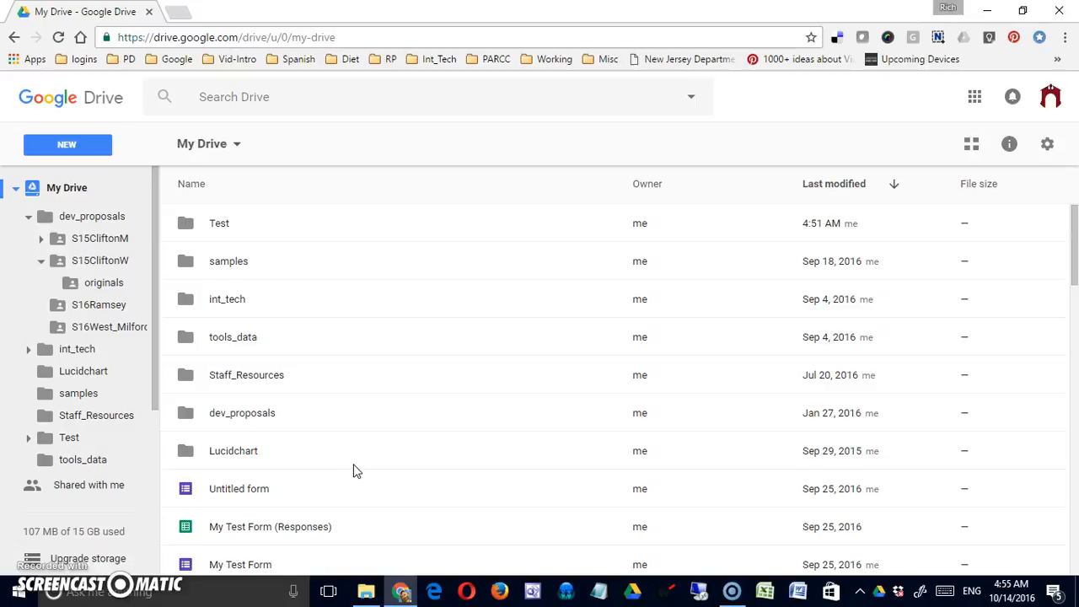
click(29, 219)
click(71, 312)
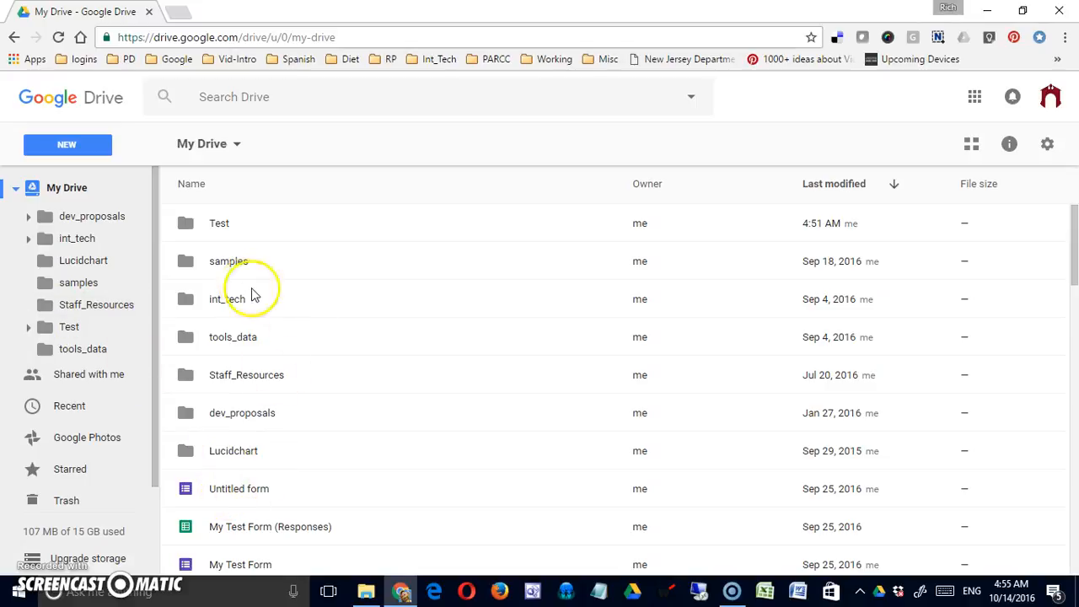
Step: Select the consecutive files from Untitled form through real junk.pptx, show the actions available for them, and dismiss the list without choosing one
scroll(349, 340, down, 3)
click(260, 323)
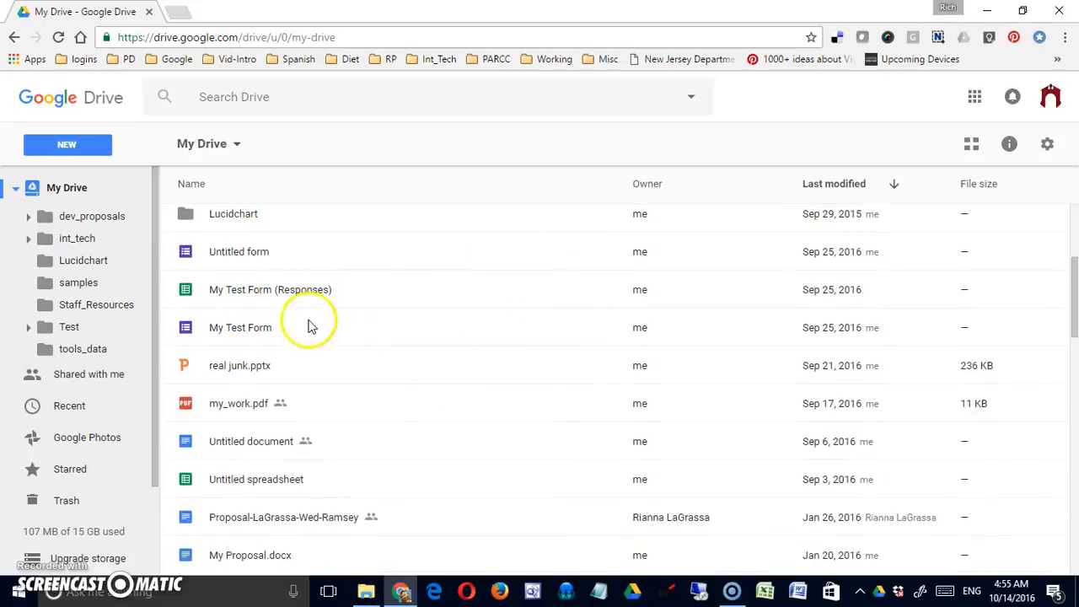
click(240, 255)
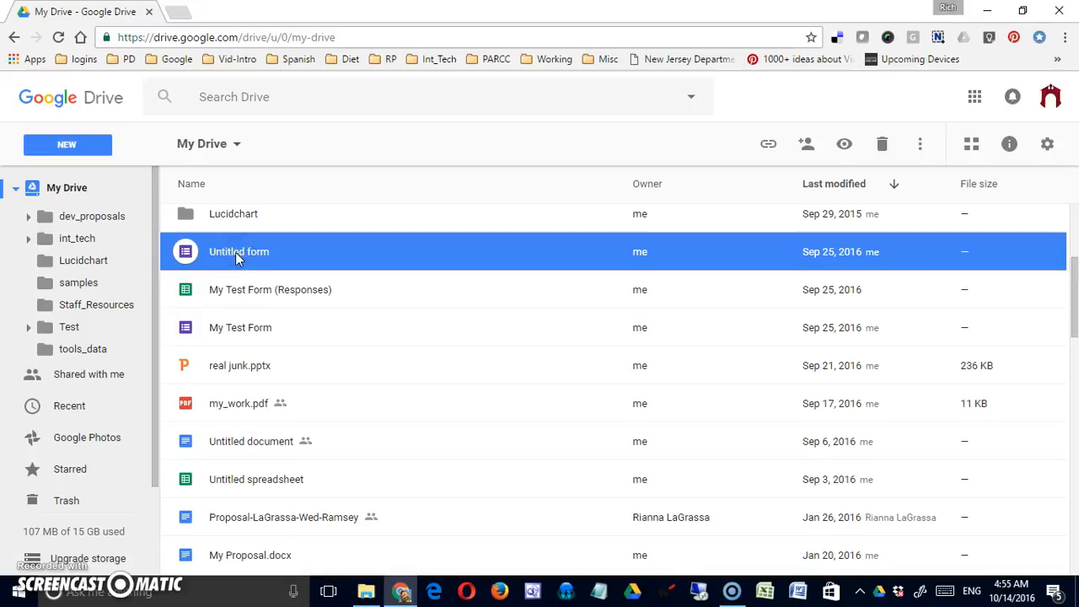
shift+click(249, 375)
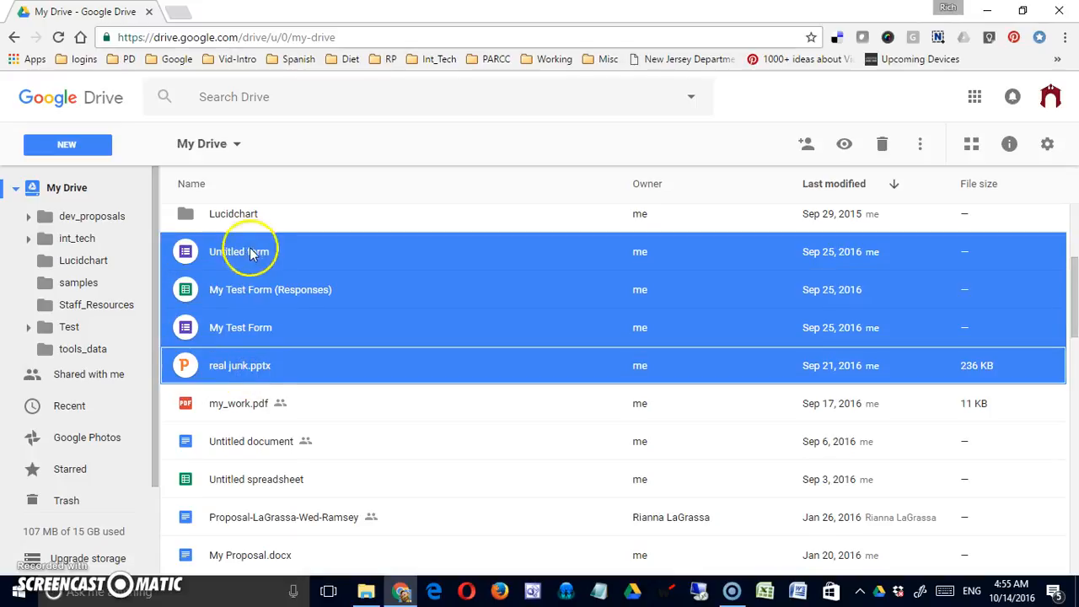
scroll(258, 390, up, 1)
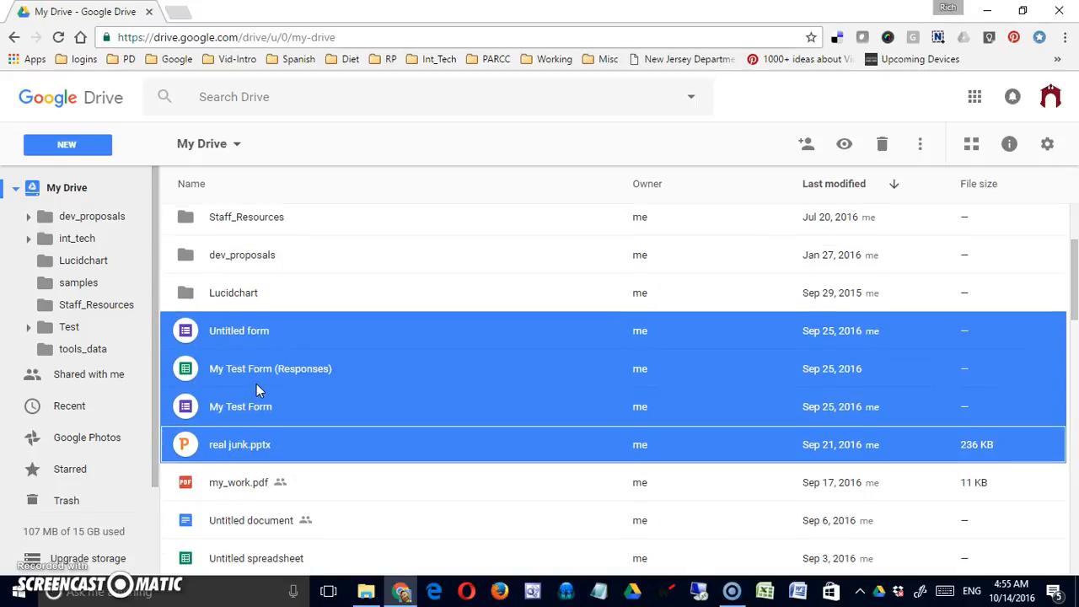
right_click(250, 333)
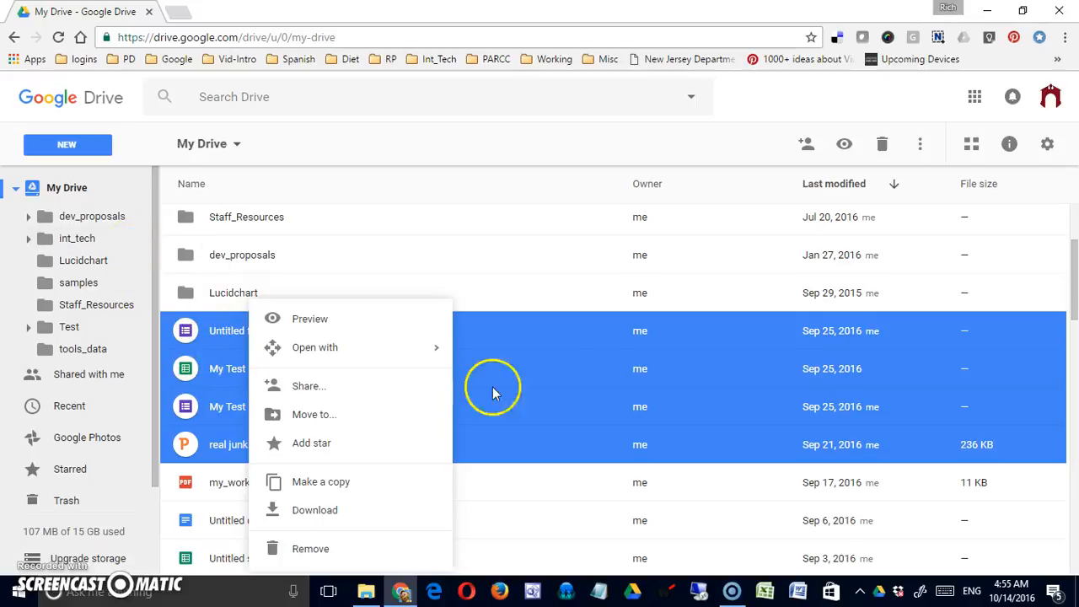
click(531, 446)
click(336, 406)
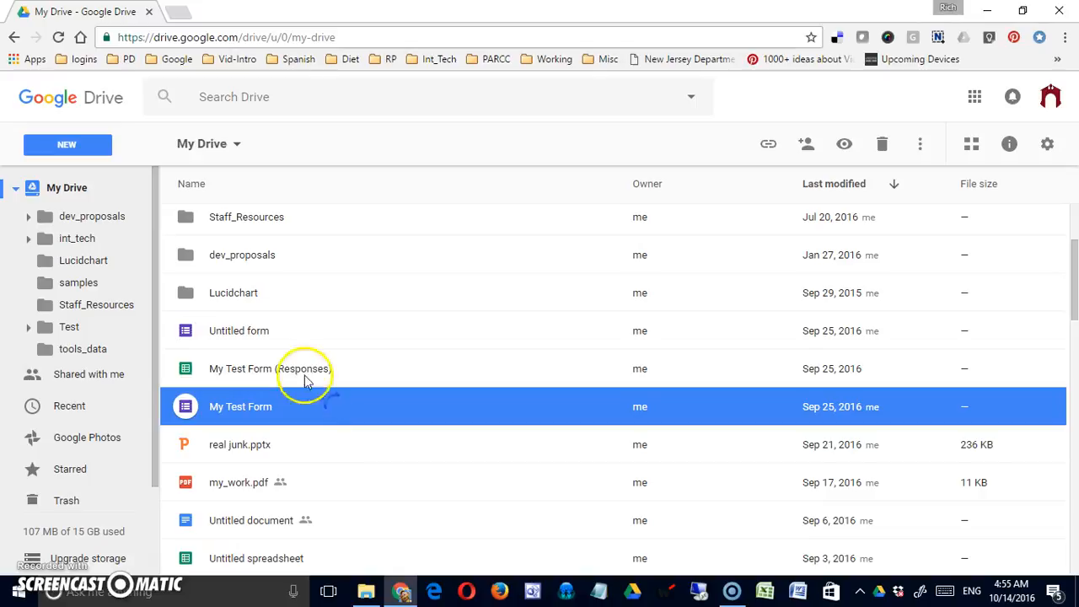
Step: Select Untitled form, My Test Form, real junk.pptx, my_work.pdf and Untitled spreadsheet together, and show their available actions without applying any
click(243, 333)
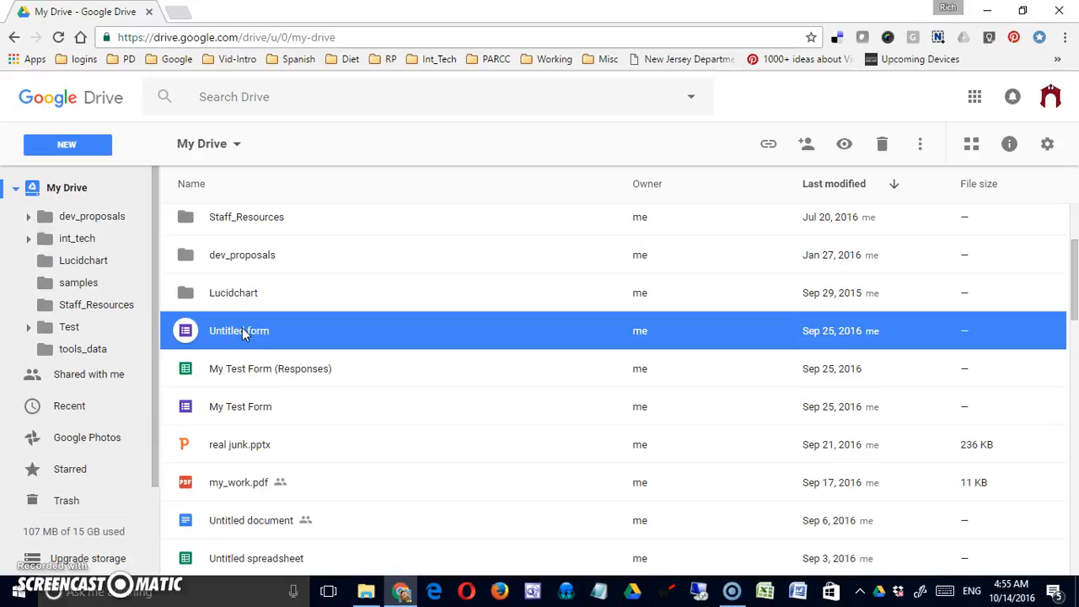
ctrl+click(275, 408)
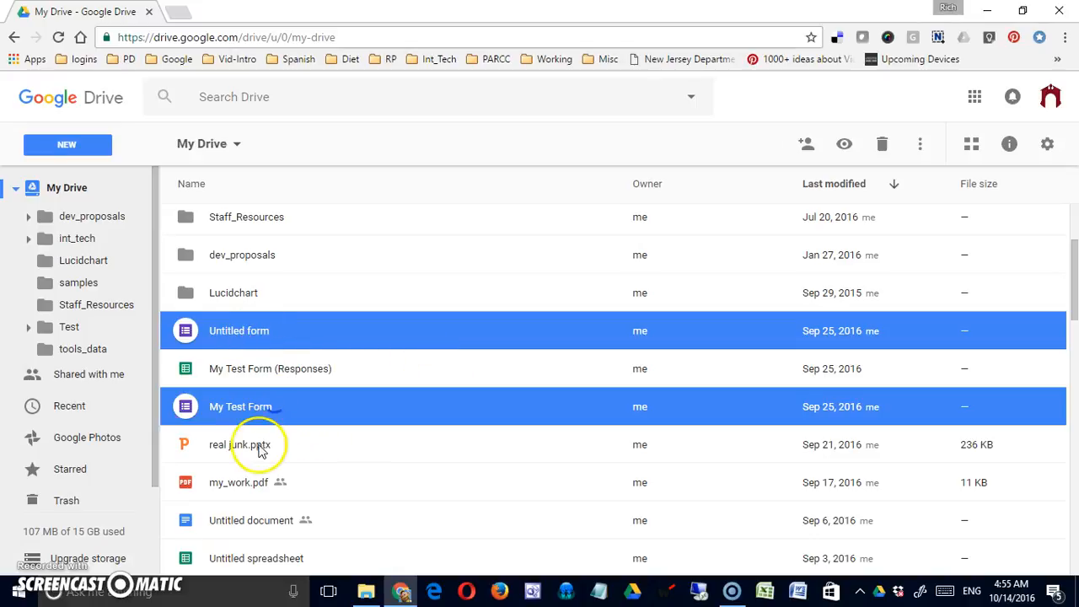
ctrl+click(259, 447)
ctrl+click(255, 480)
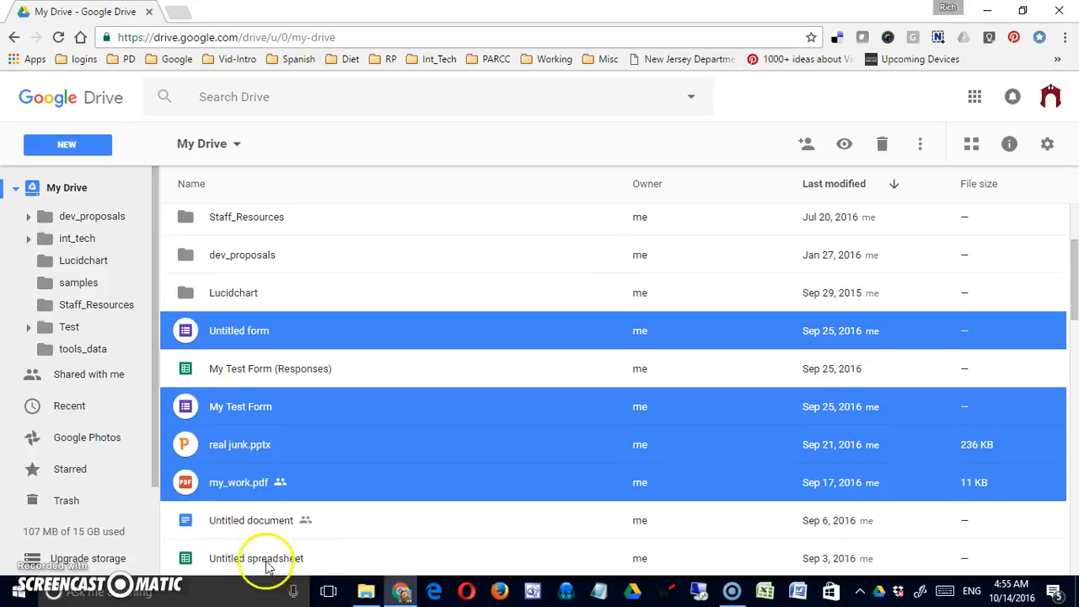
ctrl+click(266, 563)
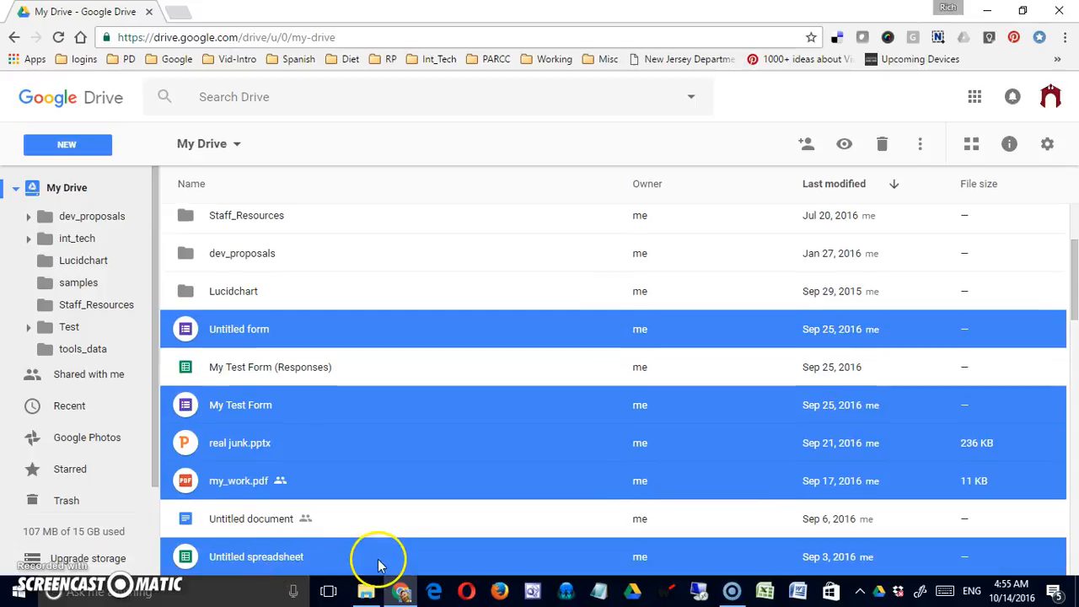
right_click(236, 411)
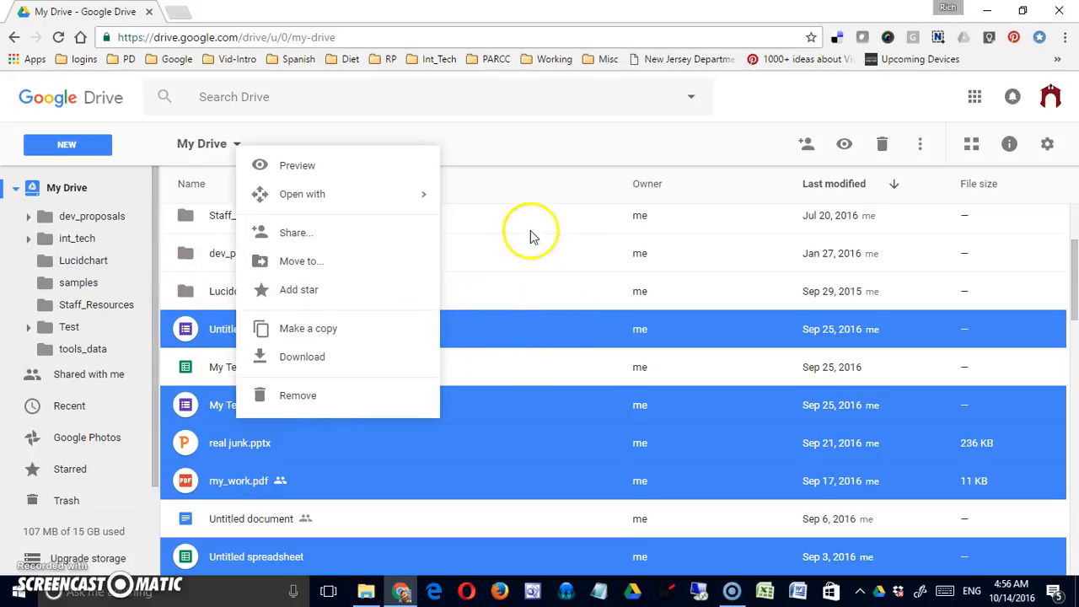
click(489, 267)
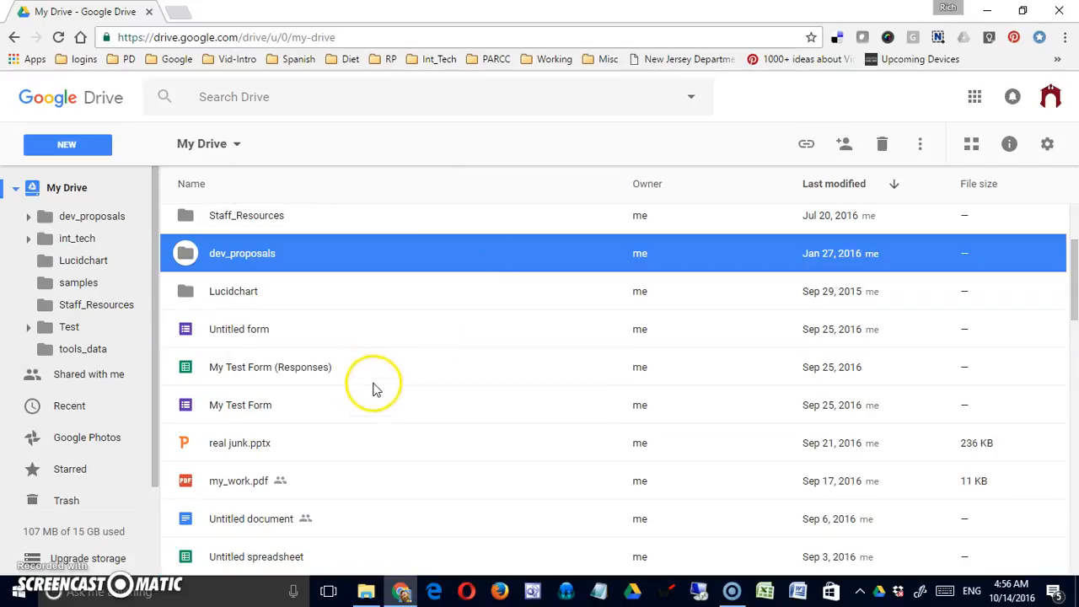
Step: Select the files from Untitled form through My Proposal.docx, exclude real junk.pptx from the selection, and release the selection
scroll(401, 349, down, 1)
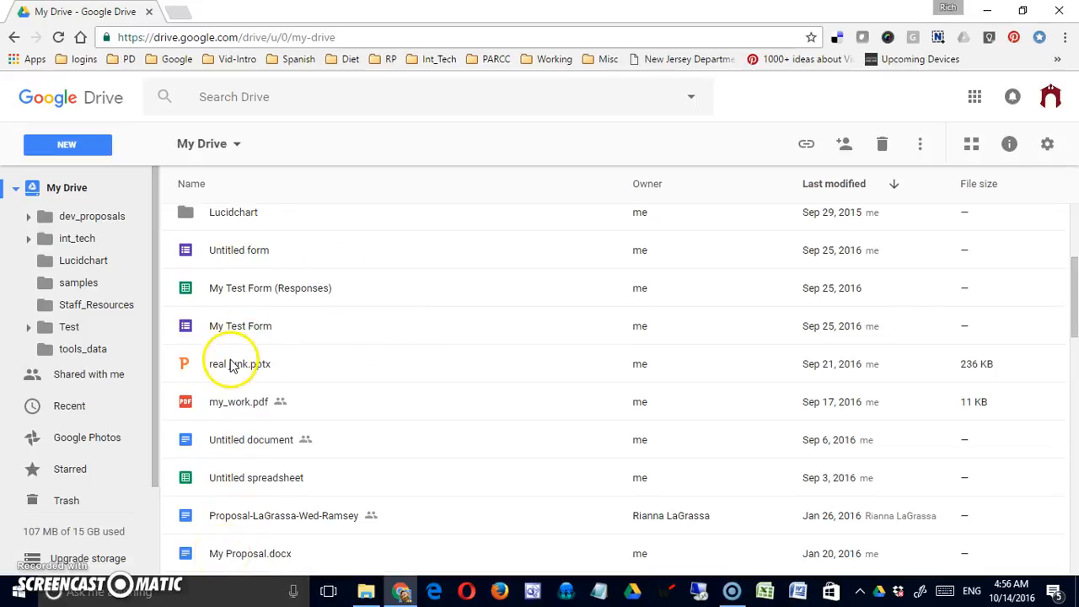
click(243, 252)
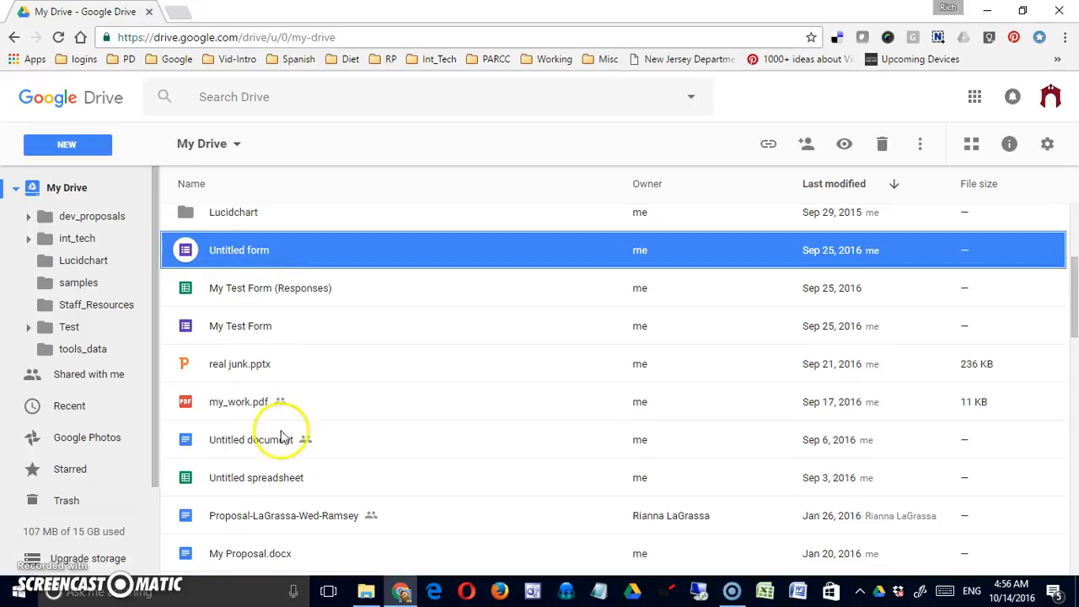
shift+click(250, 553)
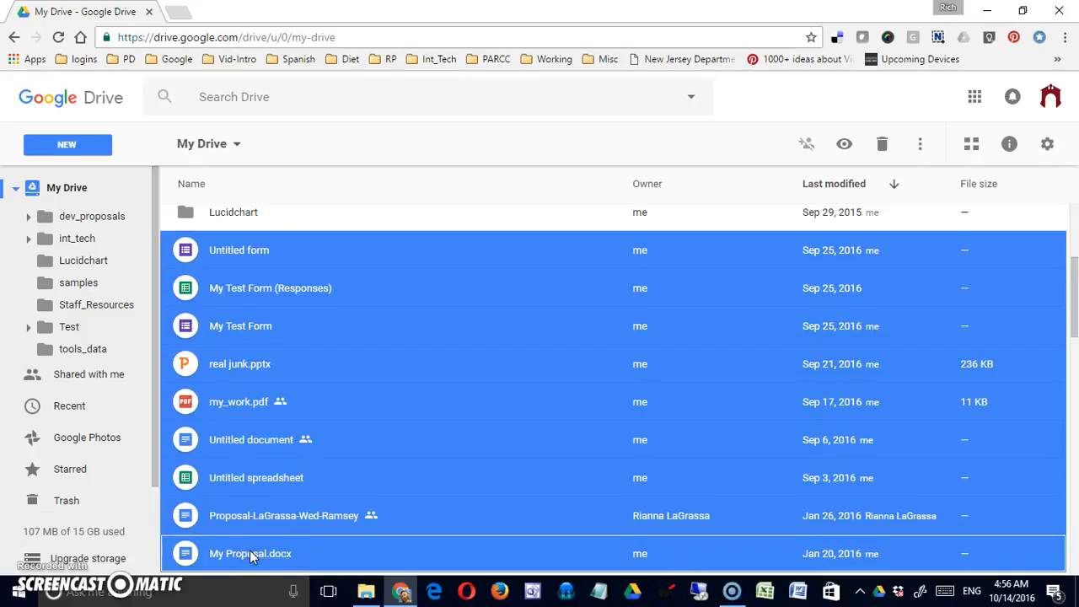
ctrl+click(242, 365)
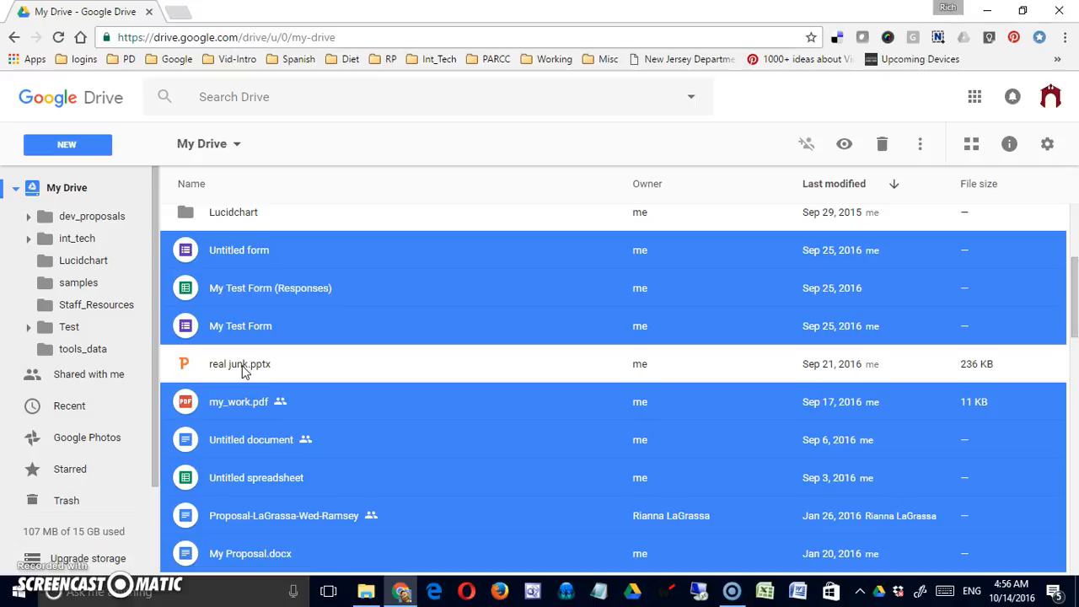
scroll(242, 370, up, 3)
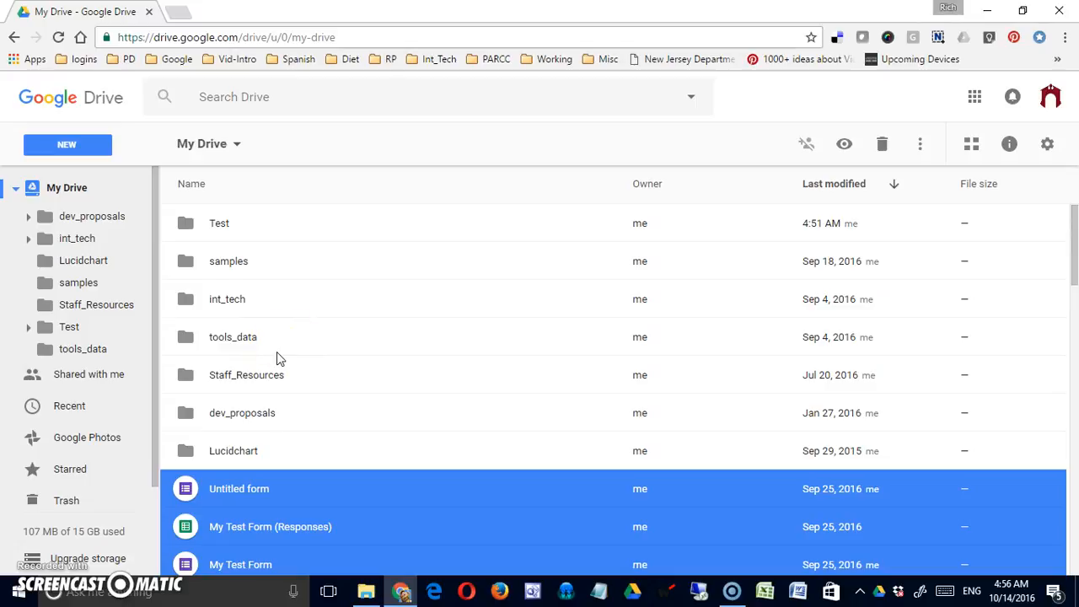
click(305, 336)
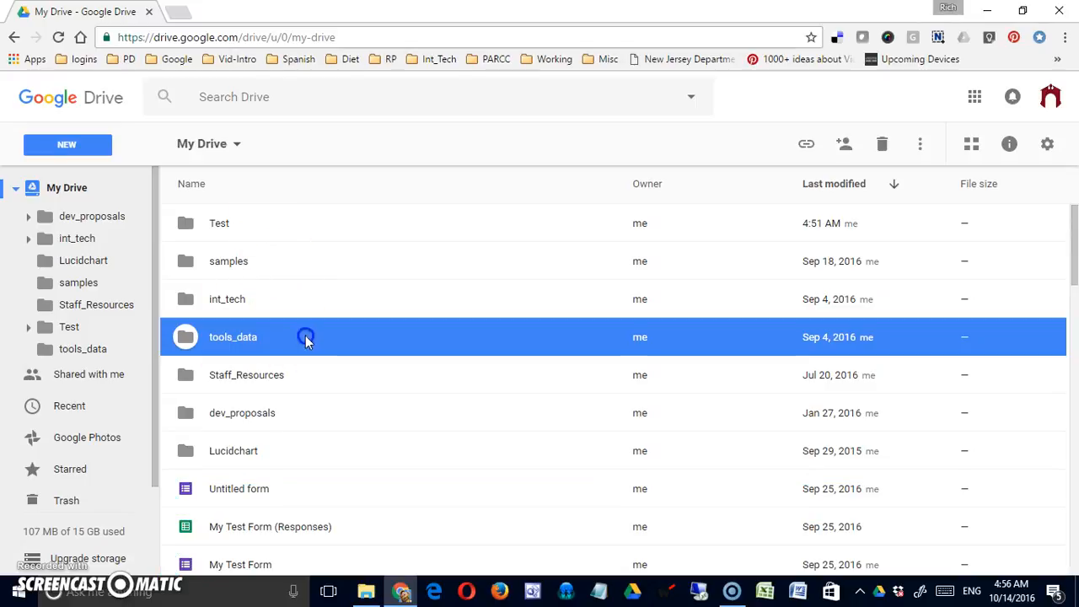
Step: Open the Test folder and collapse the My Drive folder tree
double_click(190, 239)
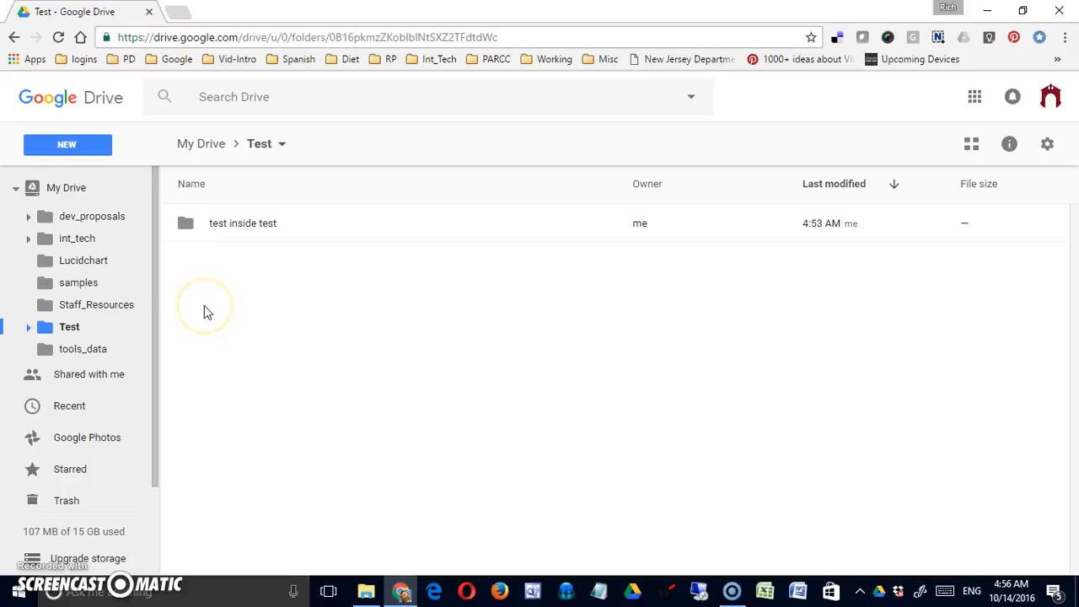
click(16, 188)
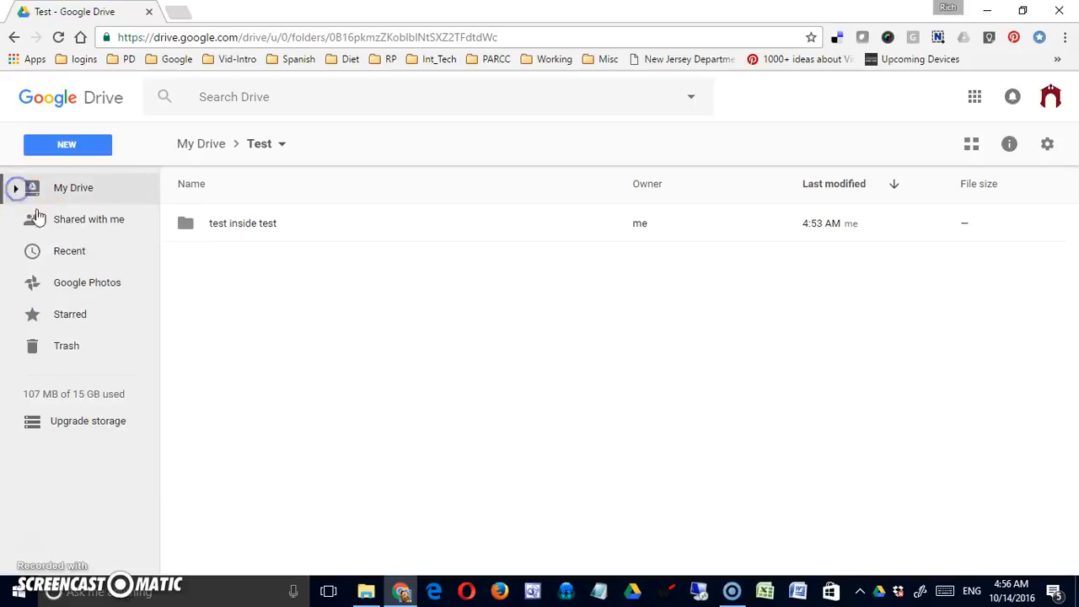
Step: Open the Shared with me list and add IFTTT project.mp4 to My Drive
click(95, 227)
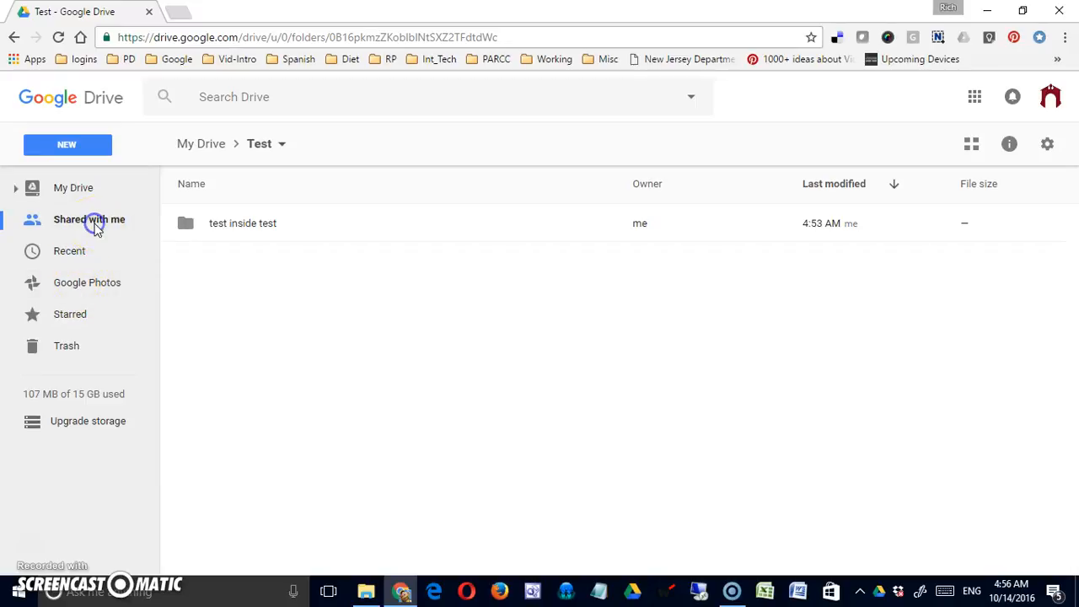
drag(1073, 284, 1070, 241)
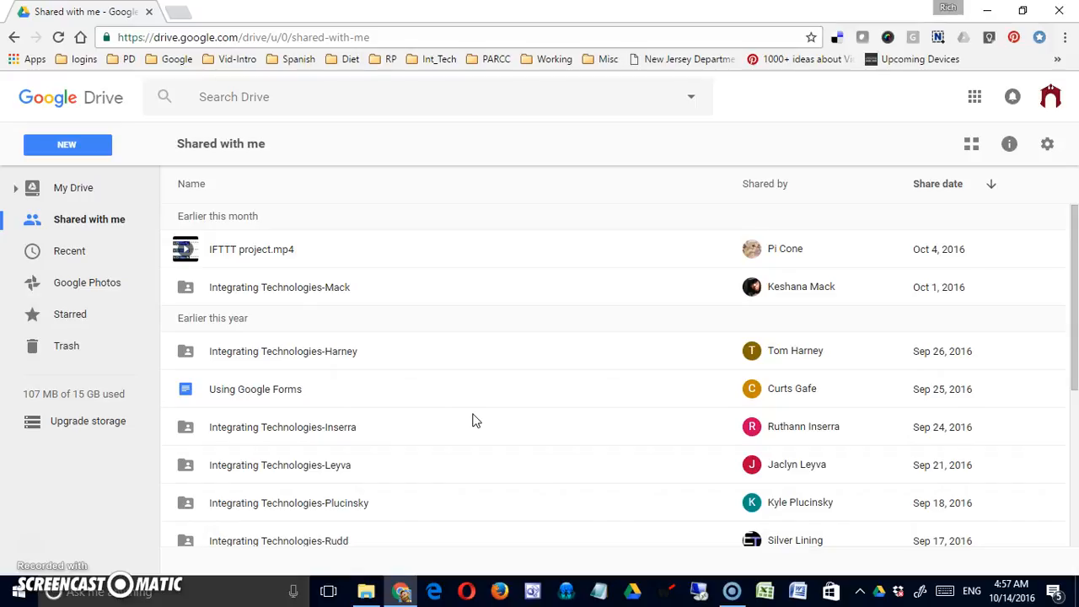
right_click(240, 255)
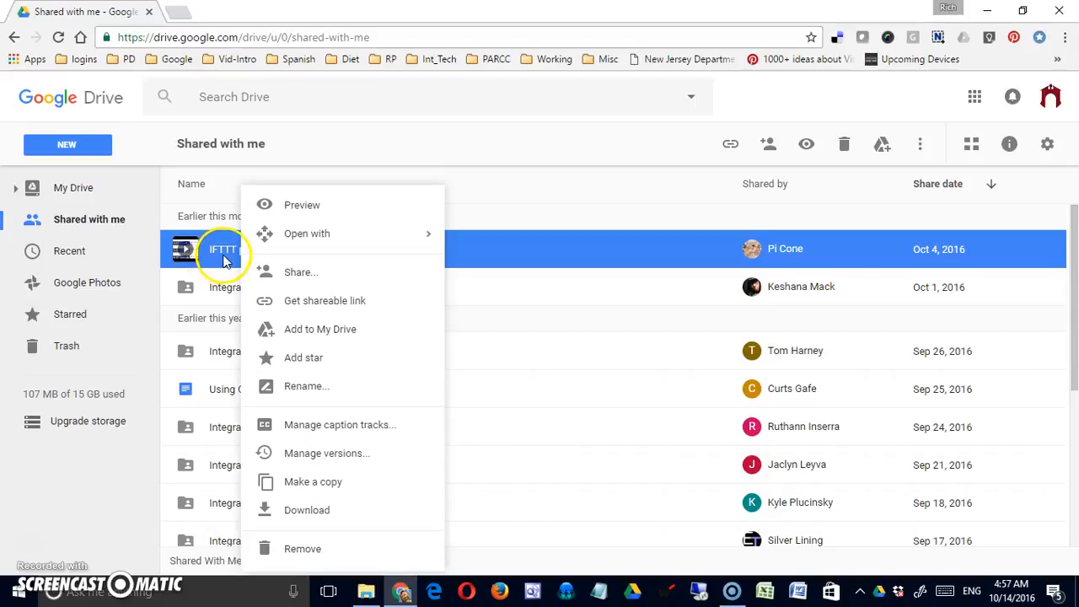
click(332, 335)
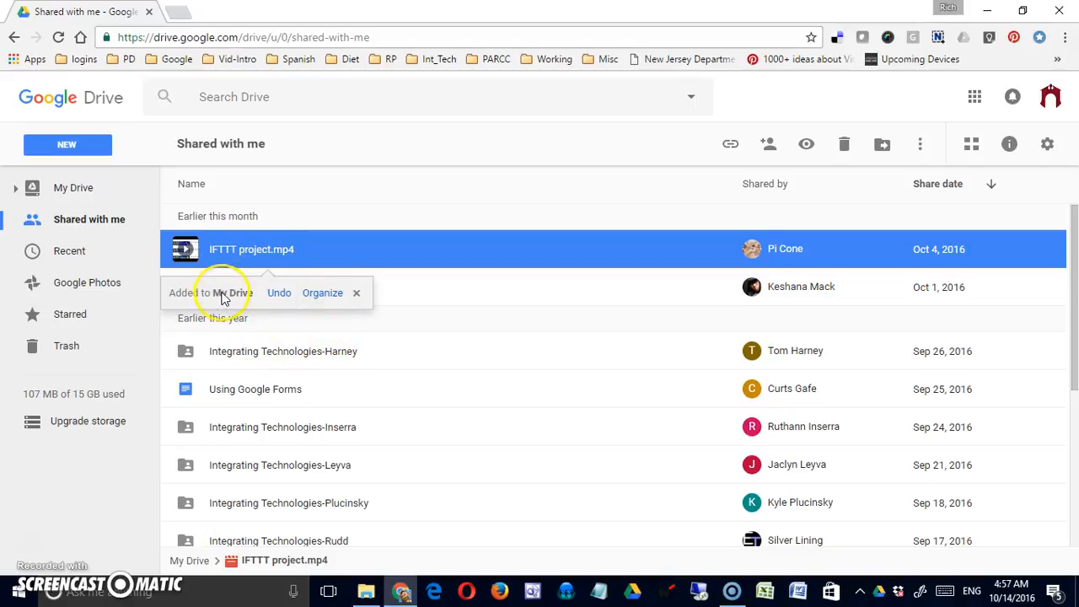
Step: Browse to the "test inside test" subfolder of Test as a destination for IFTTT project.mp4, and close the folder picker without moving the file
click(323, 295)
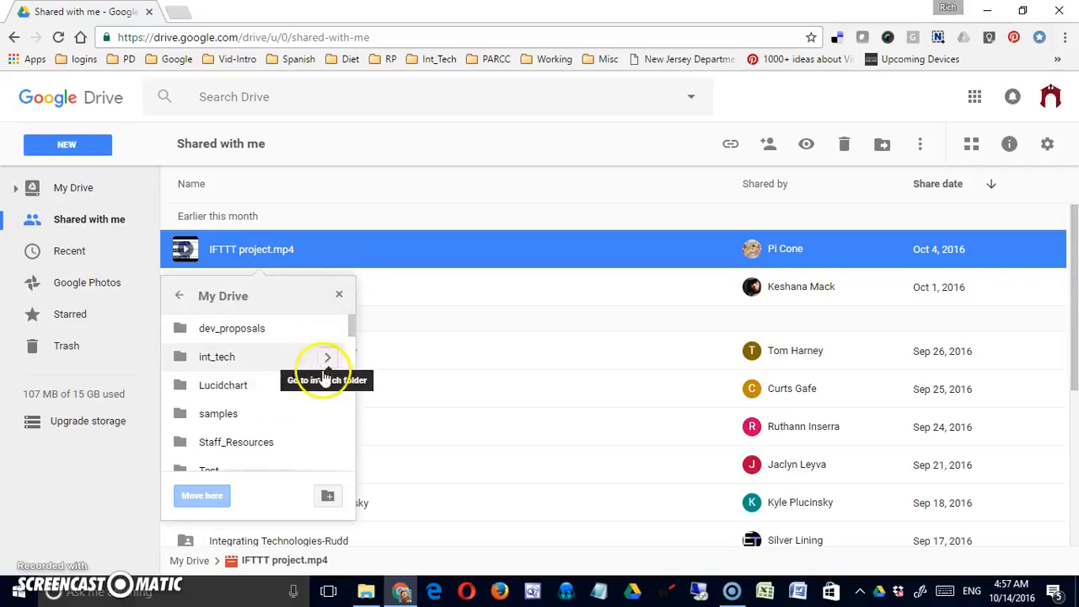
drag(349, 337, 346, 348)
click(209, 351)
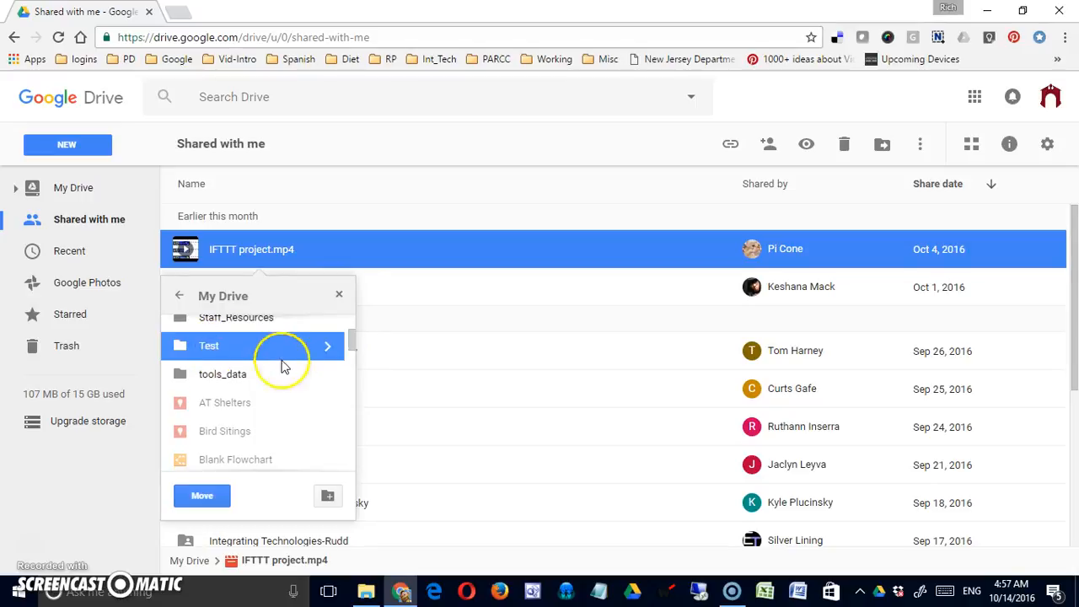
click(325, 350)
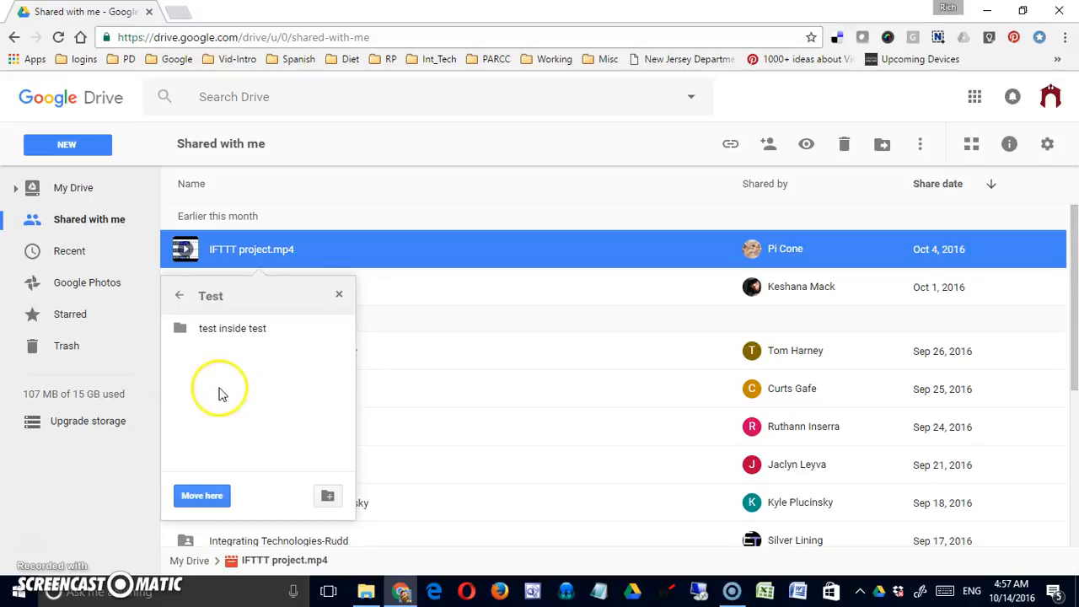
click(217, 330)
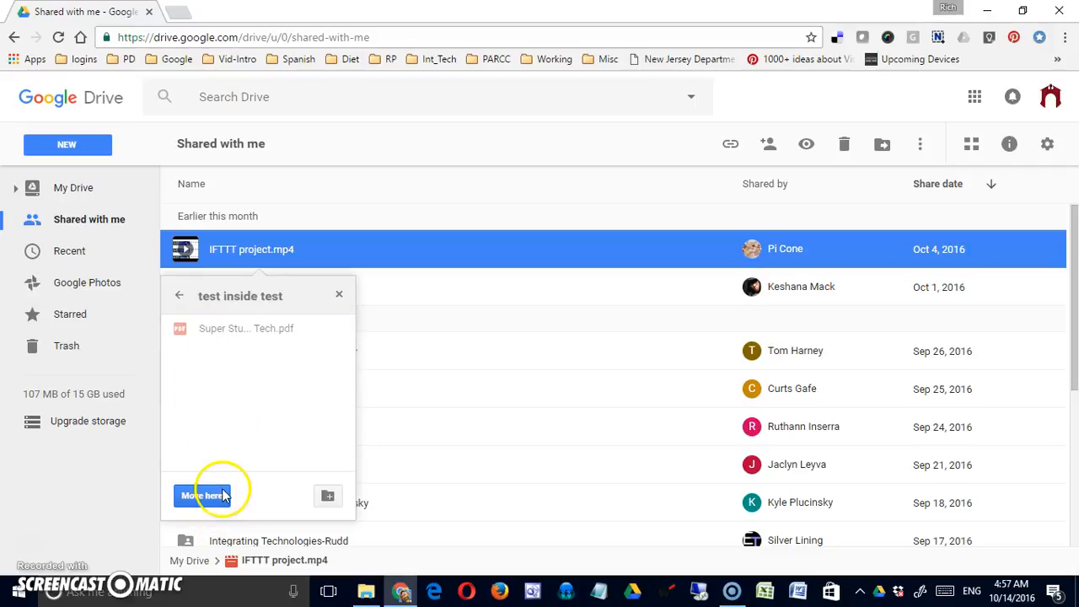
click(341, 298)
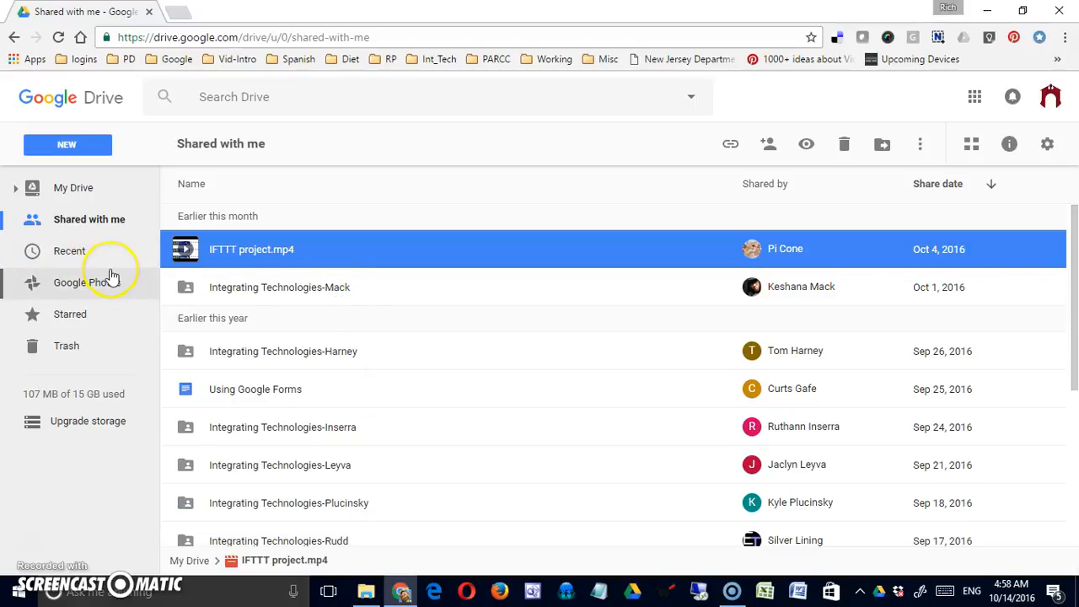
Step: Return to My Drive and select IFTTT project.mp4 in the file list
click(237, 259)
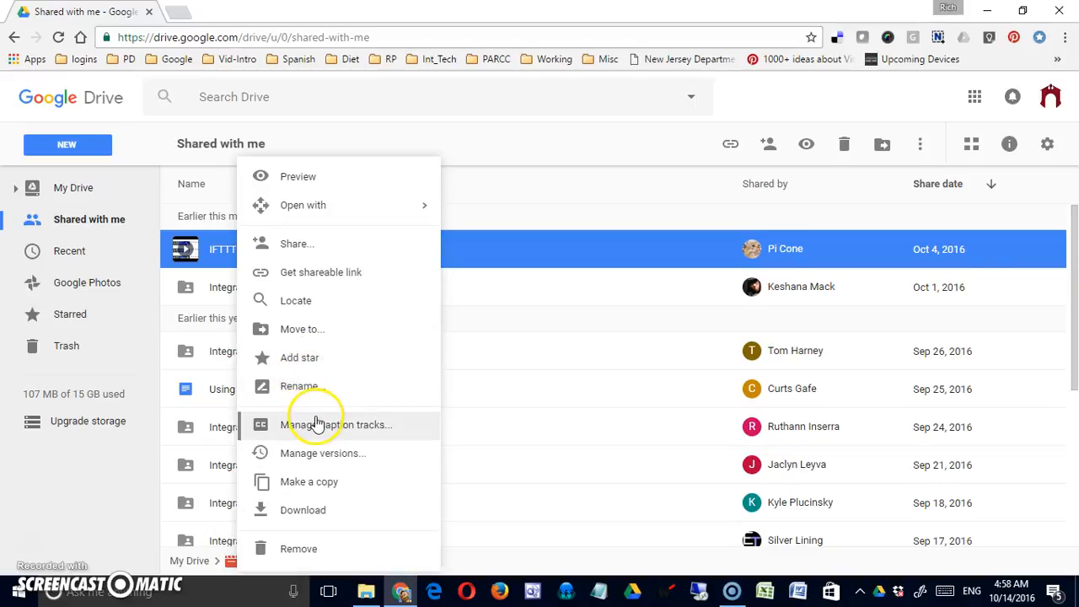
click(70, 186)
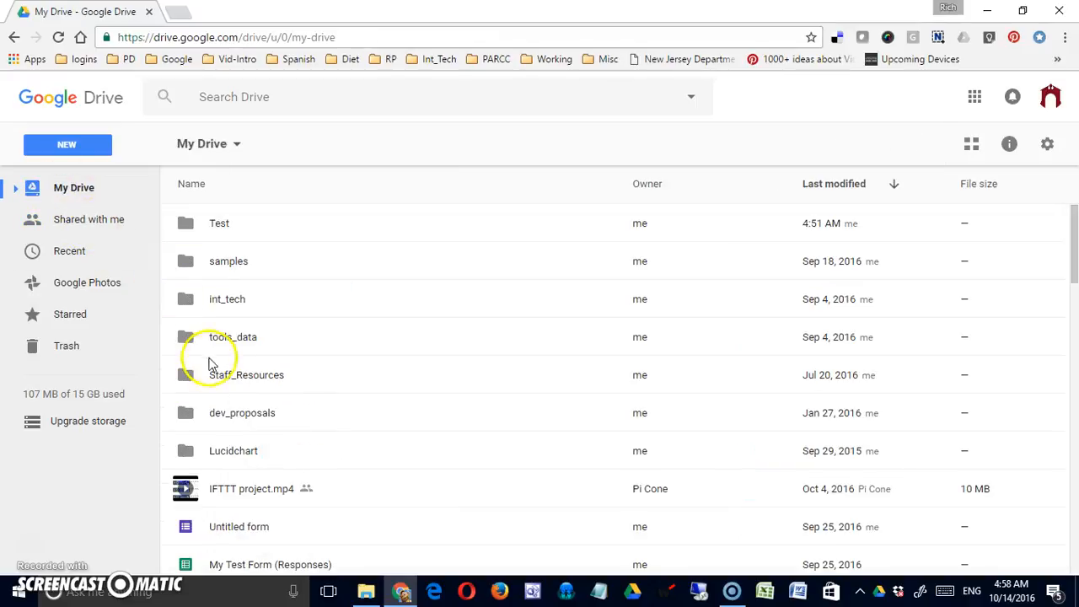
click(213, 490)
drag(211, 489, 234, 479)
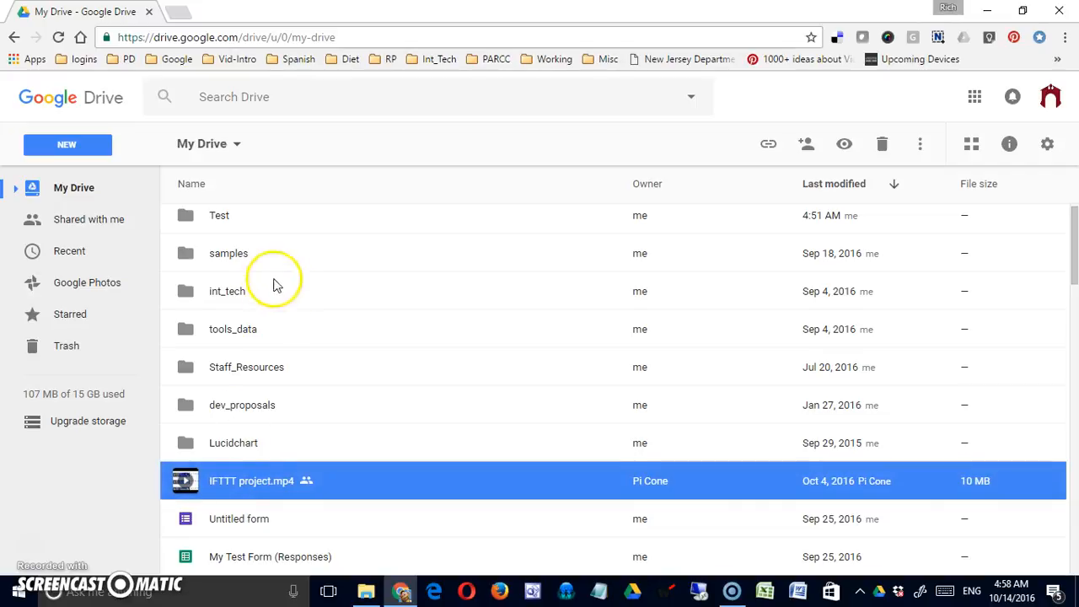